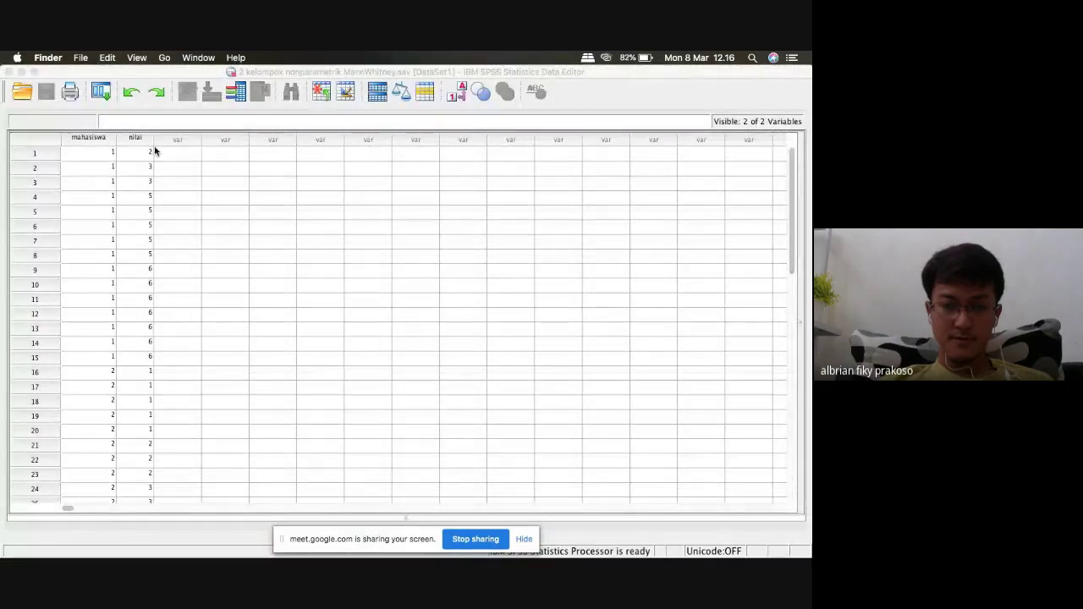
Switch to the Pert 5 Statistik Non PAr presentation in PowerPoint and examine the two-group exercise table on slide 4
{"action": "left_click", "coordinate": [96, 149]}
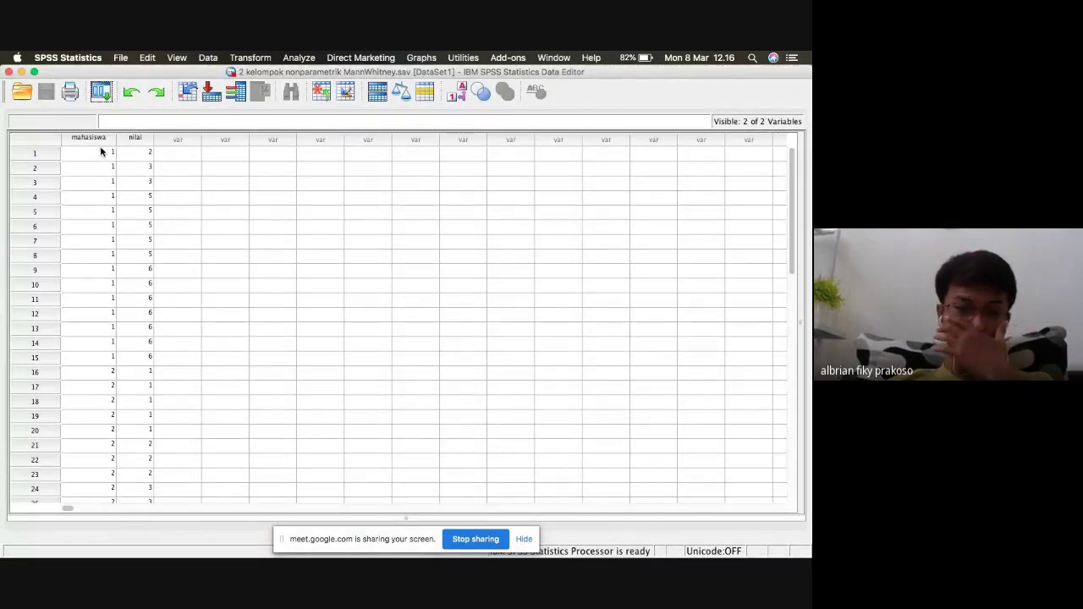
{"action": "left_click", "coordinate": [95, 151]}
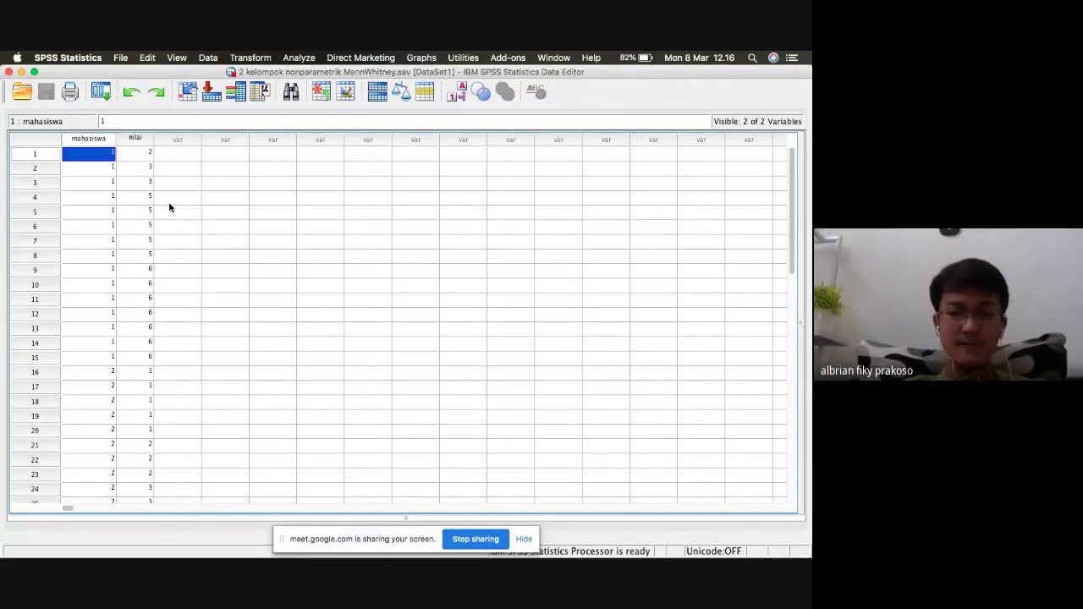
{"action": "key", "text": "ctrl+Up"}
{"action": "key", "text": "ctrl+Down"}
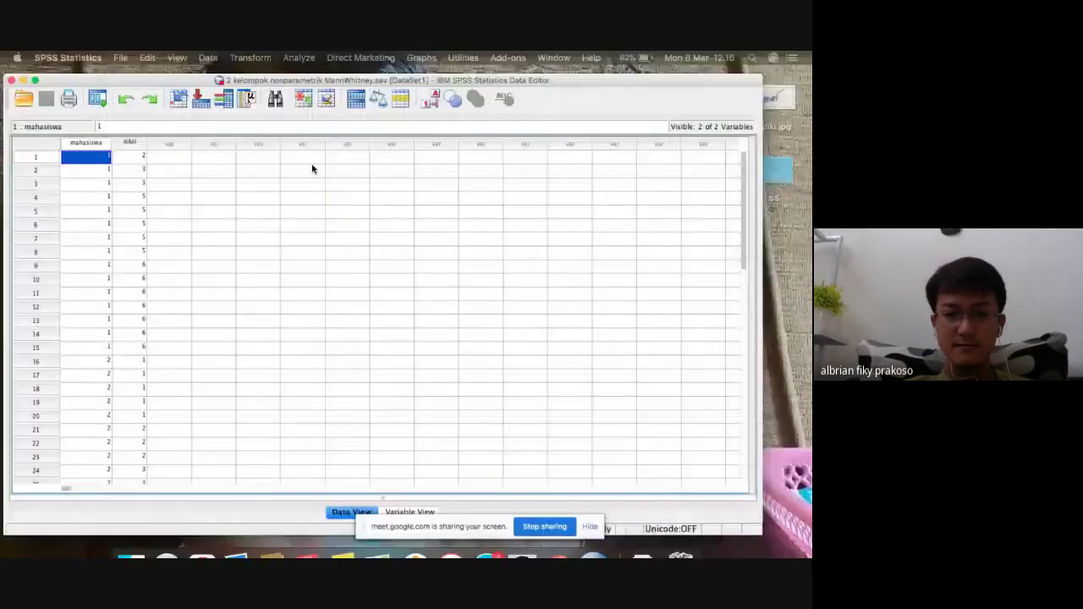
{"action": "key", "text": "ctrl+Right"}
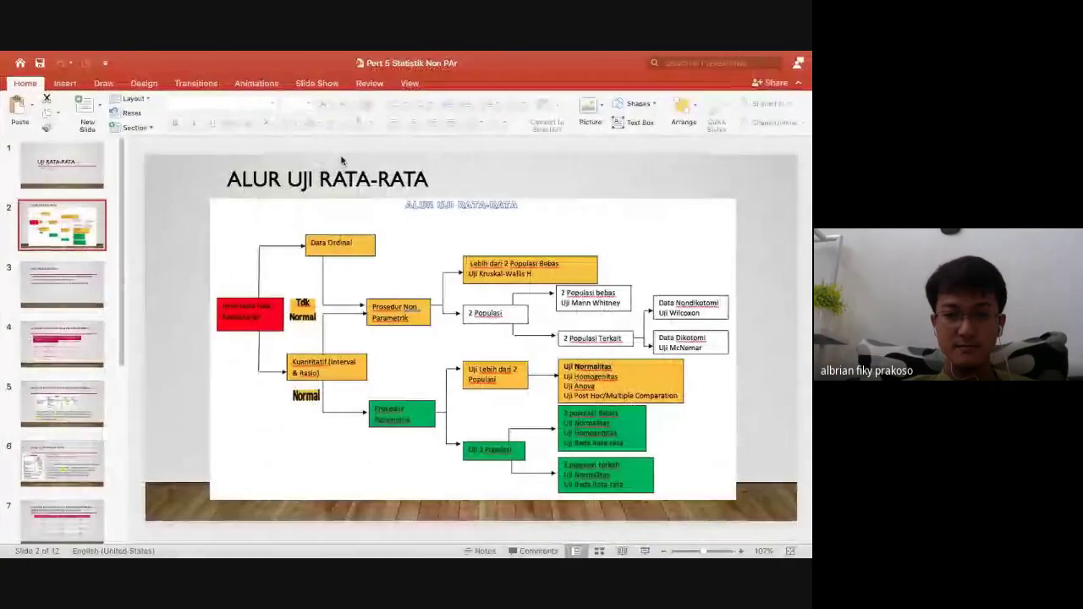
{"action": "left_click", "coordinate": [80, 348]}
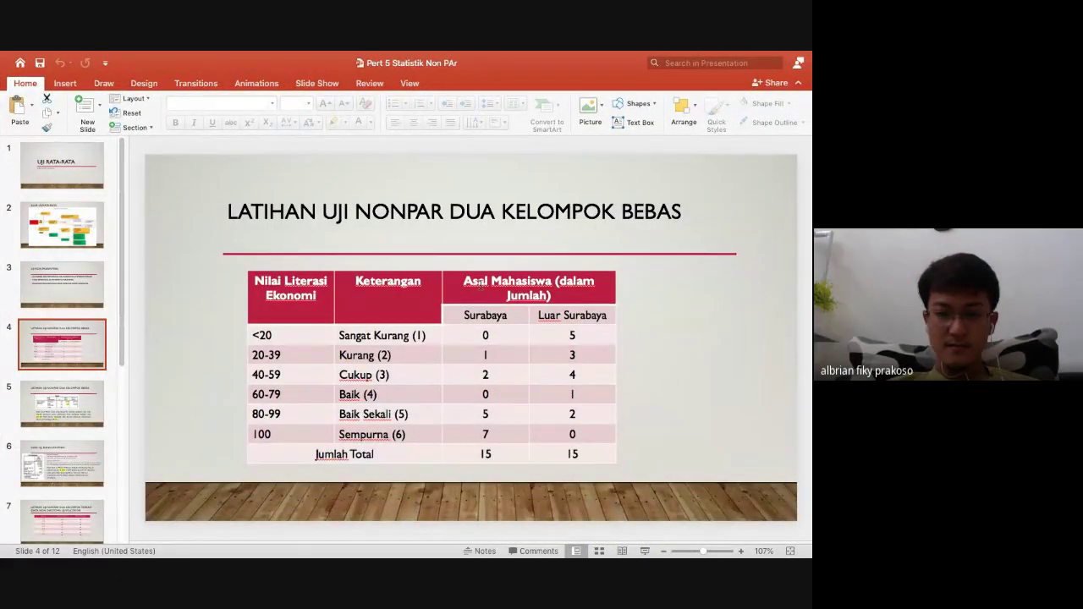
Switch back to SPSS and examine the mahasiswa codes in the first data rows
{"action": "key", "text": "ctrl+Left"}
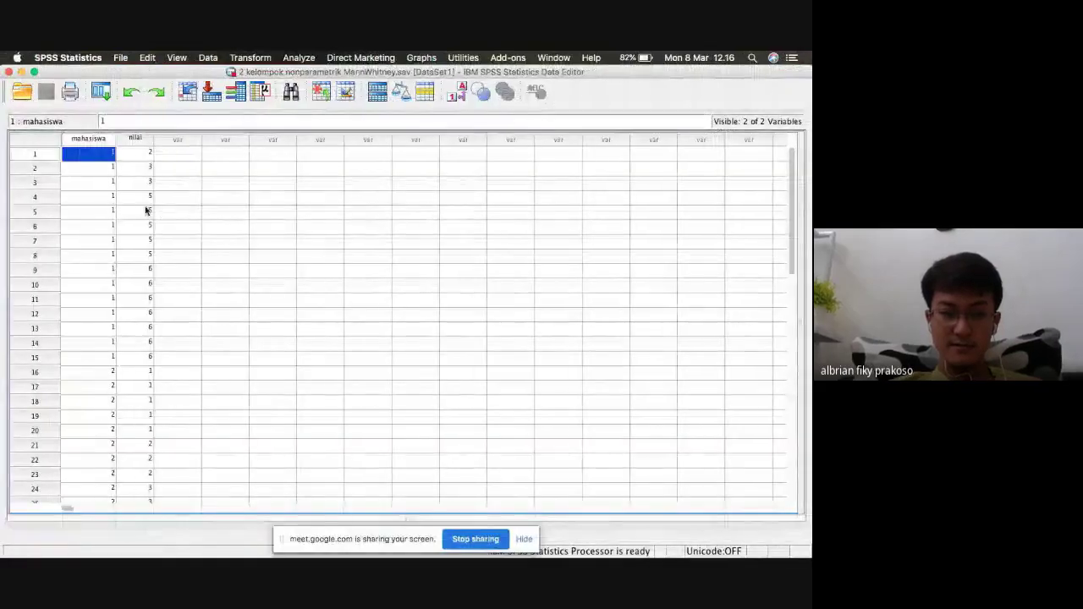
{"action": "left_click", "coordinate": [109, 165]}
{"action": "left_click", "coordinate": [109, 155]}
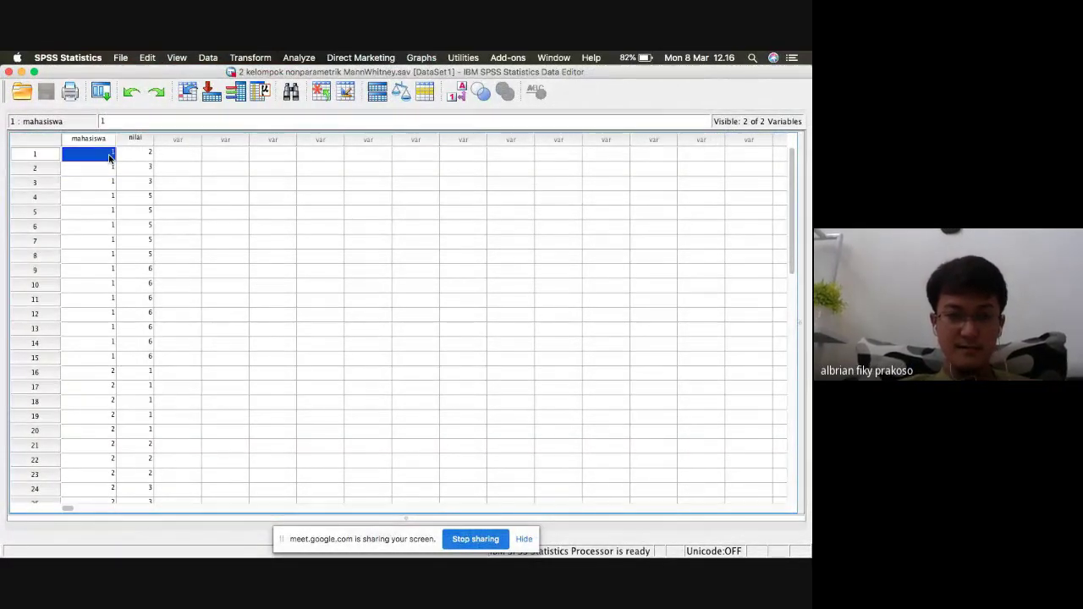
{"action": "left_click", "coordinate": [112, 168]}
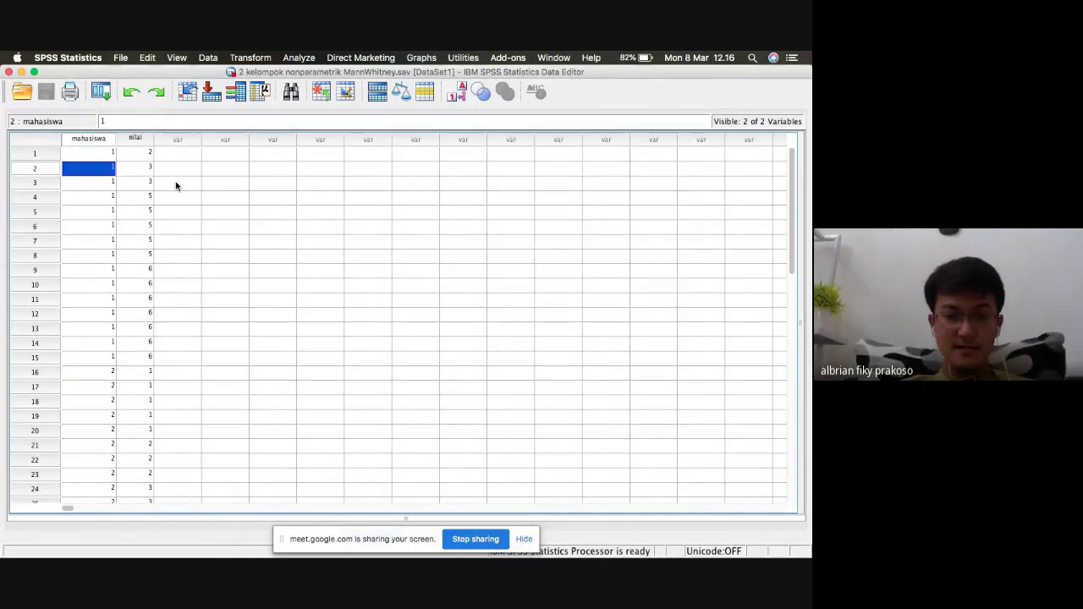
{"action": "left_click", "coordinate": [109, 154]}
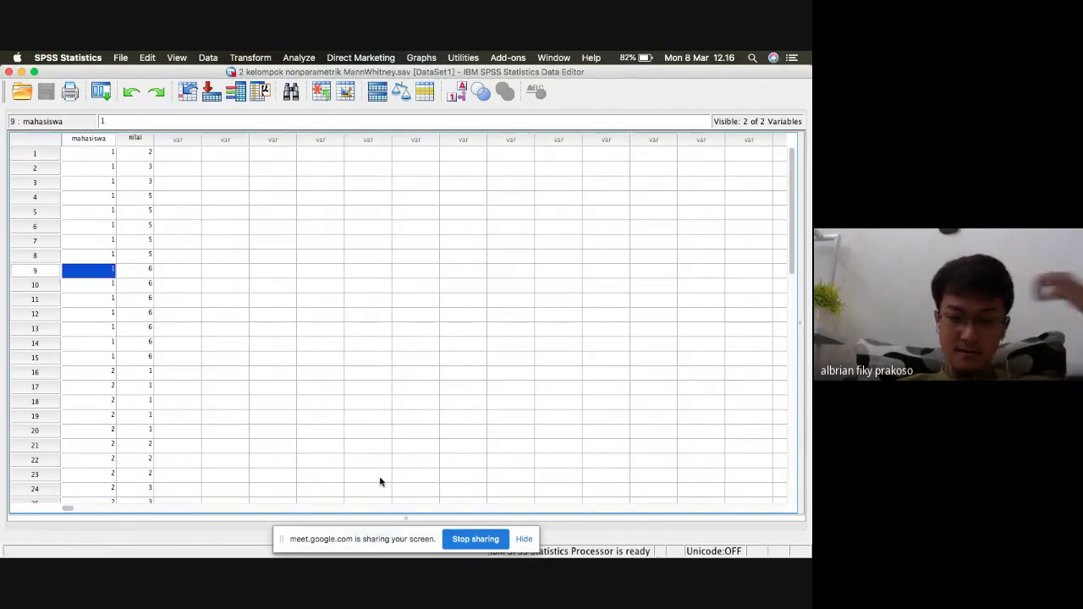
Move the screen-sharing bar aside so it no longer covers the Data View and Variable View switches
{"action": "left_click", "coordinate": [360, 530]}
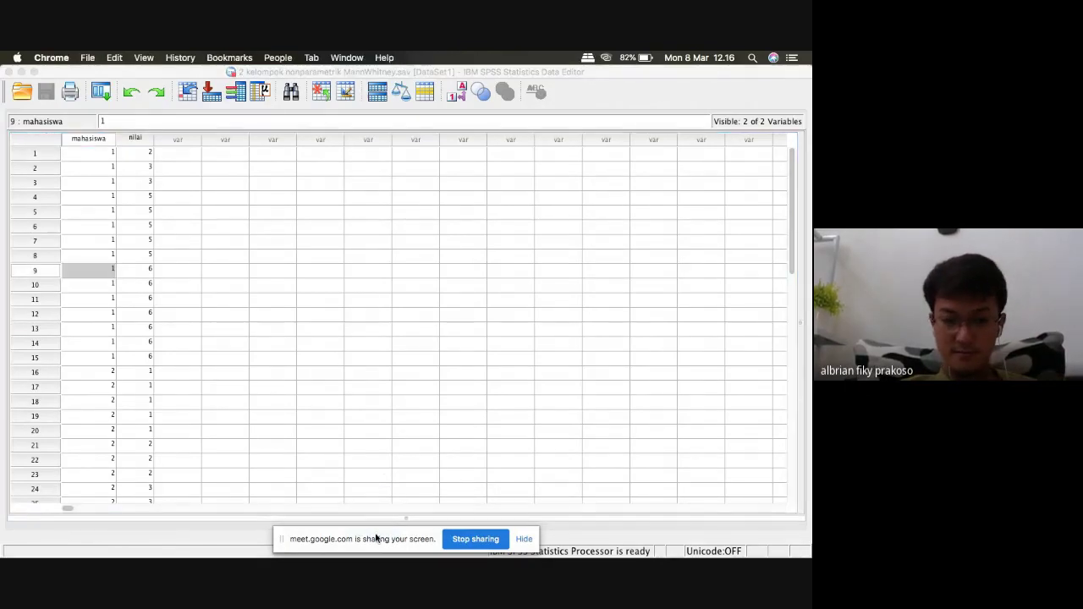
{"action": "left_click_drag", "start_coordinate": [375, 536], "coordinate": [574, 531]}
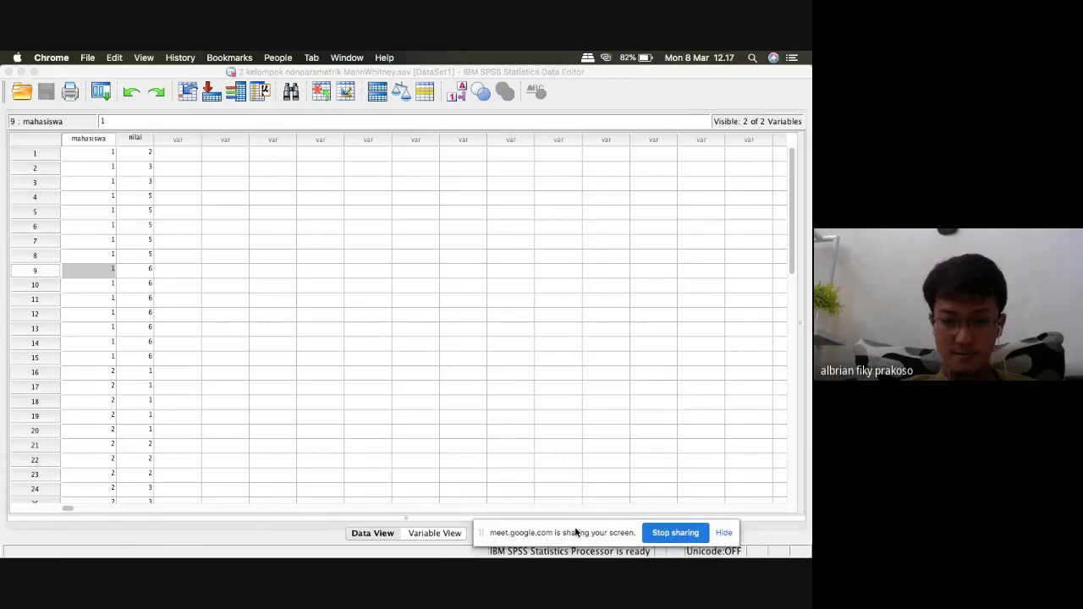
Examine the mahasiswa codes around rows 15 and 16 and through the last case to see how the groups are entered
{"action": "left_click", "coordinate": [111, 315]}
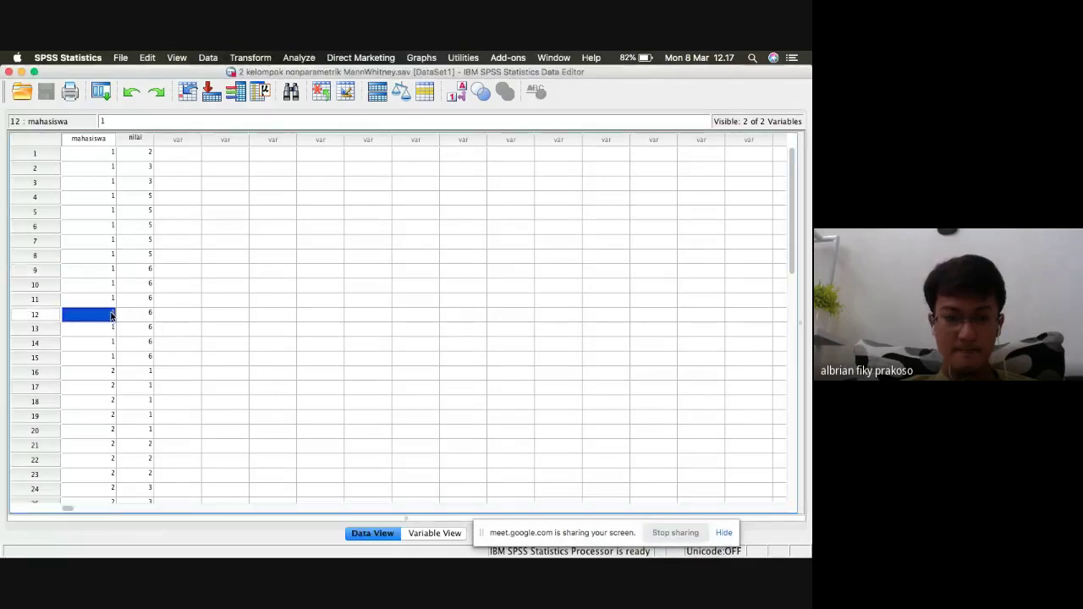
{"action": "left_click", "coordinate": [104, 358]}
{"action": "key", "text": "Down"}
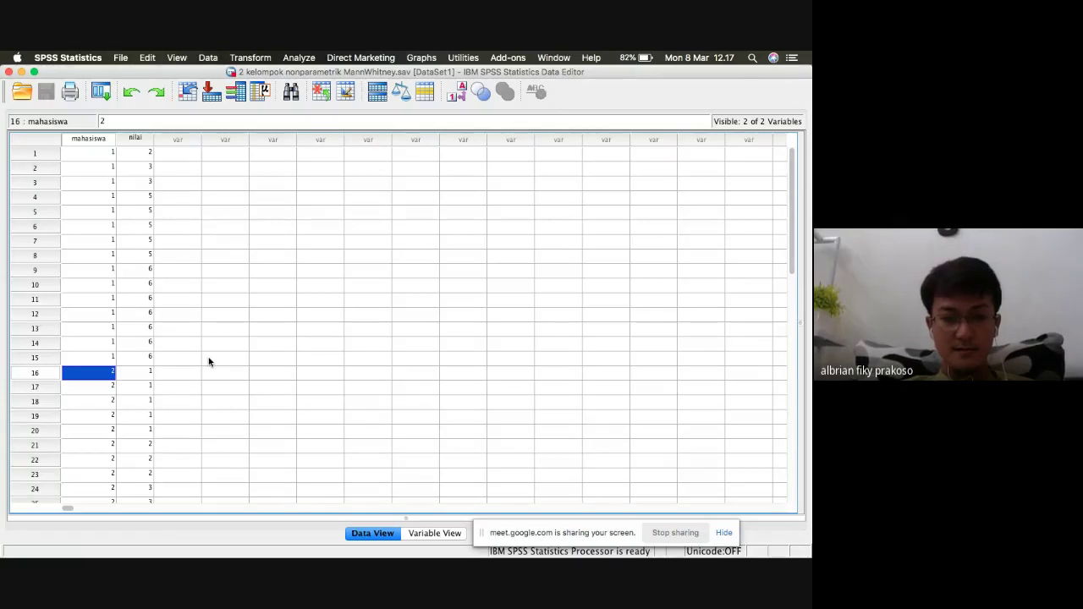
{"action": "left_click", "coordinate": [93, 358]}
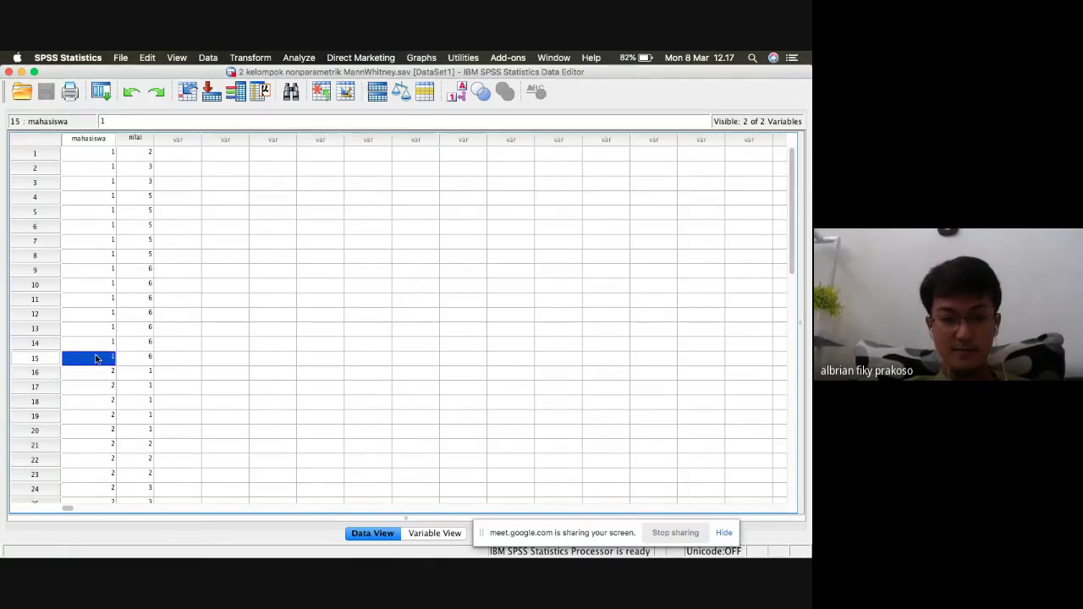
{"action": "left_click", "coordinate": [109, 372]}
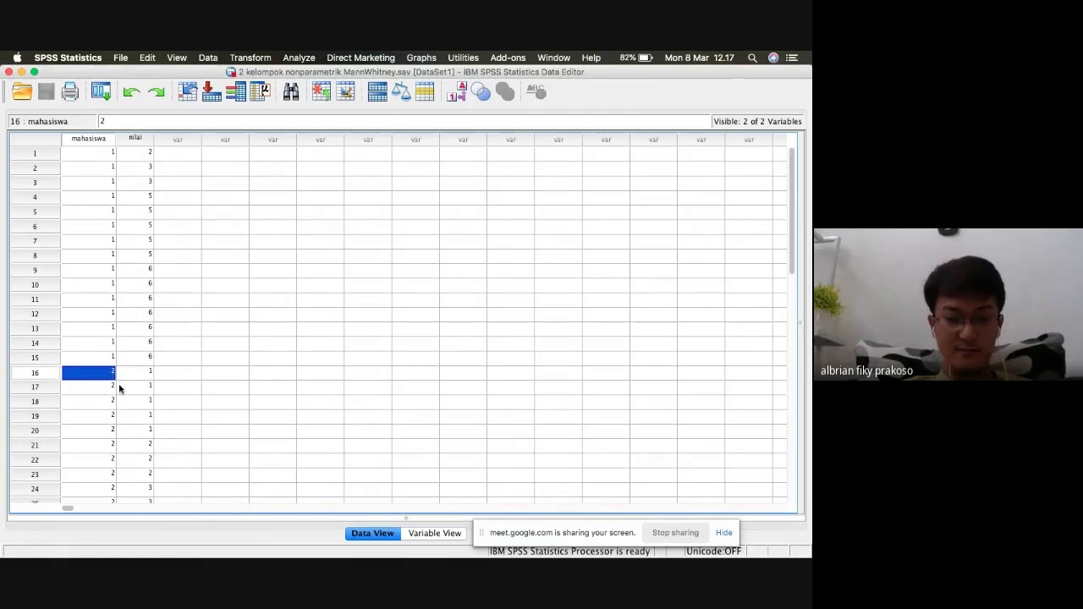
{"action": "scroll", "coordinate": [118, 387], "scroll_direction": "down", "scroll_amount": 3}
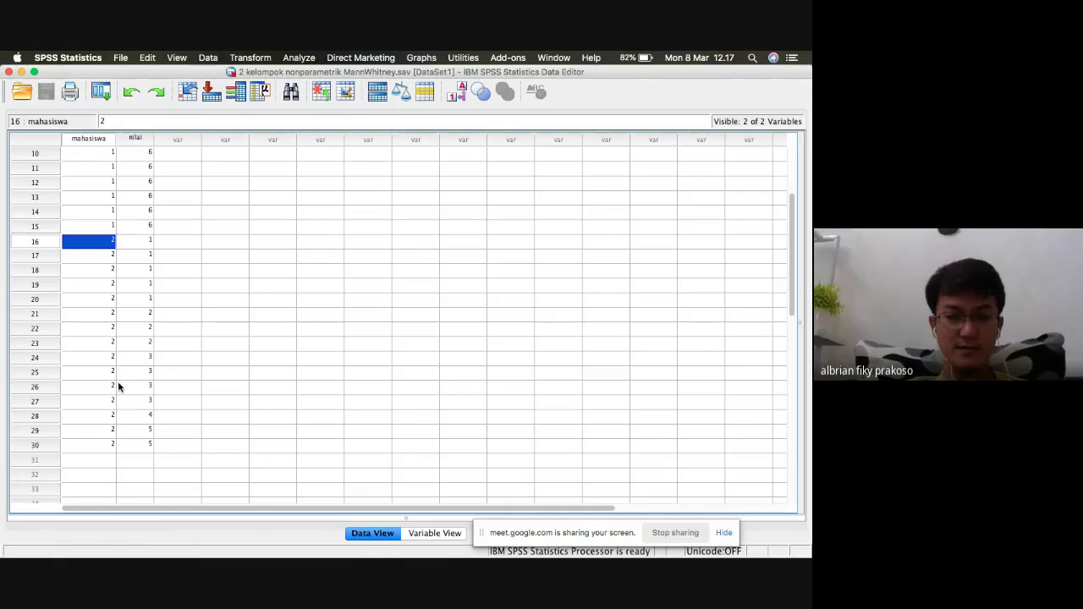
{"action": "scroll", "coordinate": [118, 388], "scroll_direction": "up", "scroll_amount": 3}
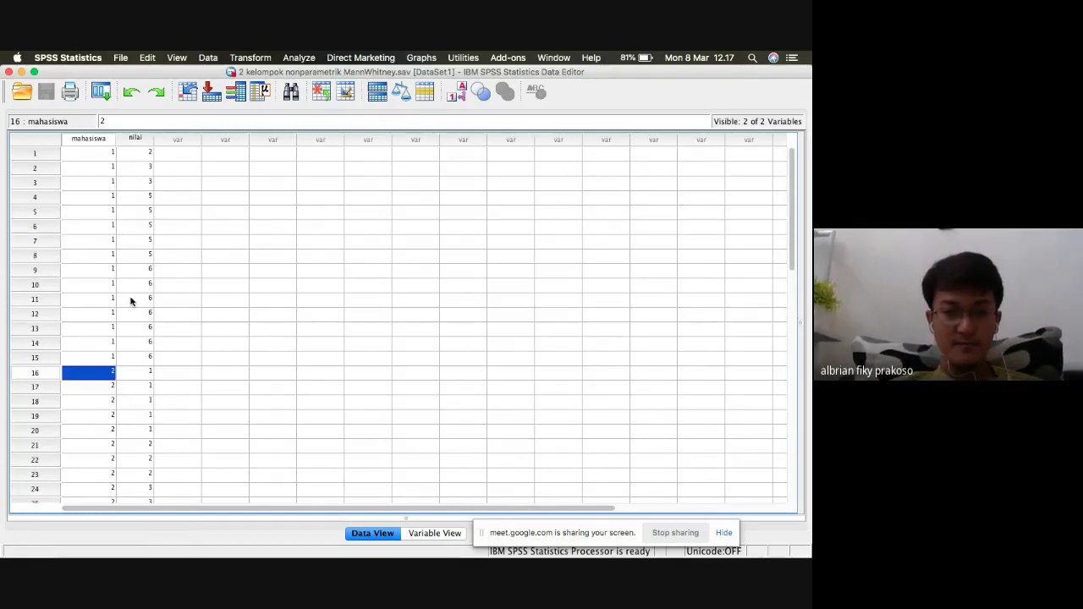
{"action": "left_click", "coordinate": [100, 157]}
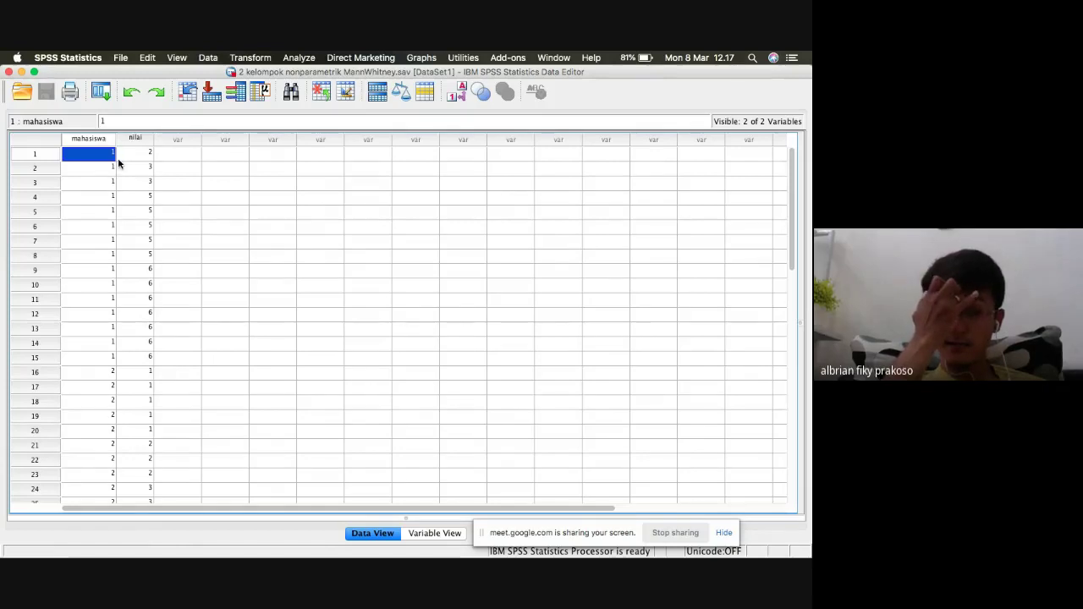
Check the Surabaya count for Kurang (2) in PowerPoint's exercise table, and return to the SPSS data
{"action": "key", "text": "super+Tab"}
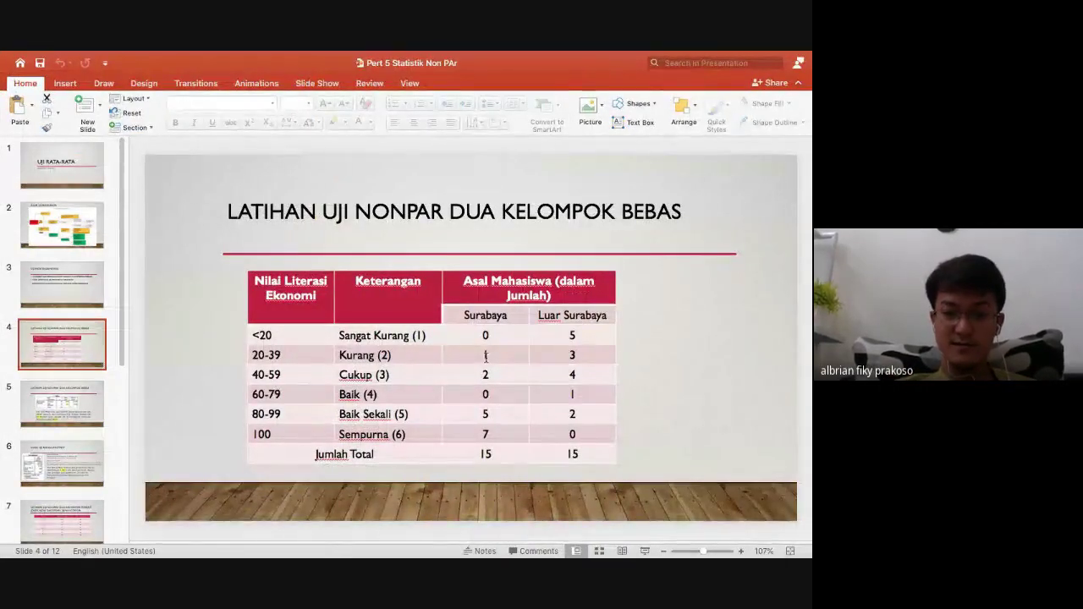
{"action": "double_click", "coordinate": [486, 356]}
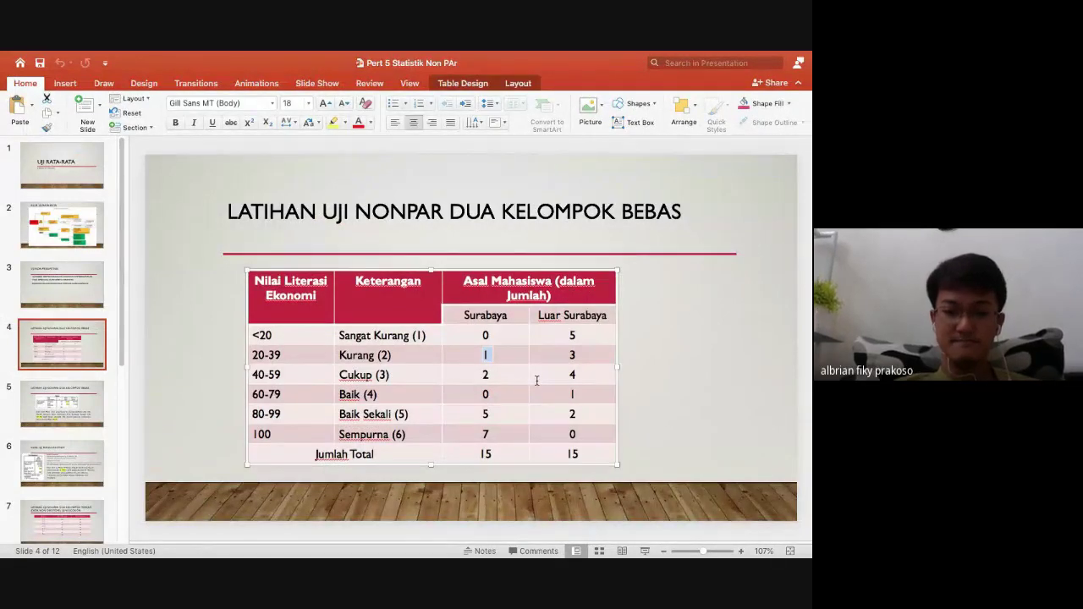
{"action": "key", "text": "super+Tab"}
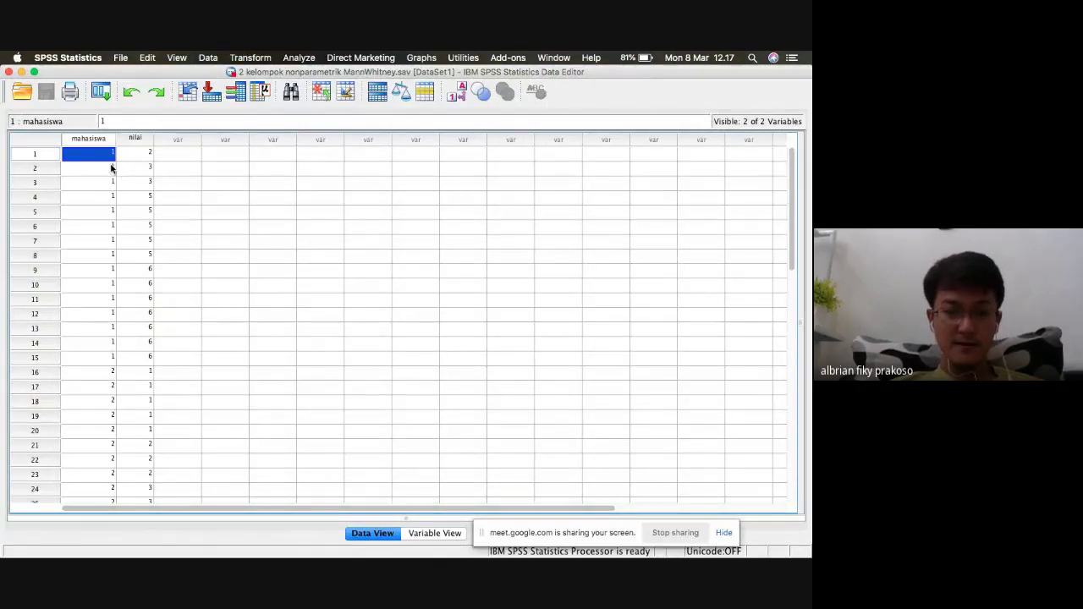
Examine the mahasiswa group codes and the matching nilai scores for both student groups
{"action": "left_click", "coordinate": [102, 211]}
{"action": "left_click", "coordinate": [97, 156]}
{"action": "left_click_drag", "start_coordinate": [94, 159], "coordinate": [88, 314]}
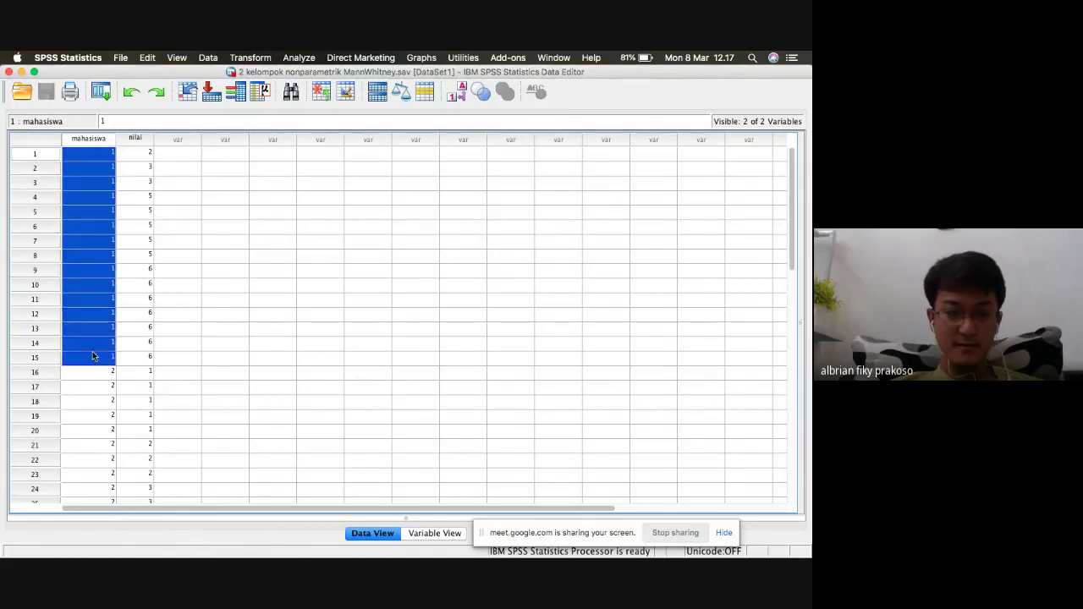
{"action": "left_click_drag", "start_coordinate": [108, 379], "coordinate": [101, 470]}
{"action": "left_click", "coordinate": [130, 298]}
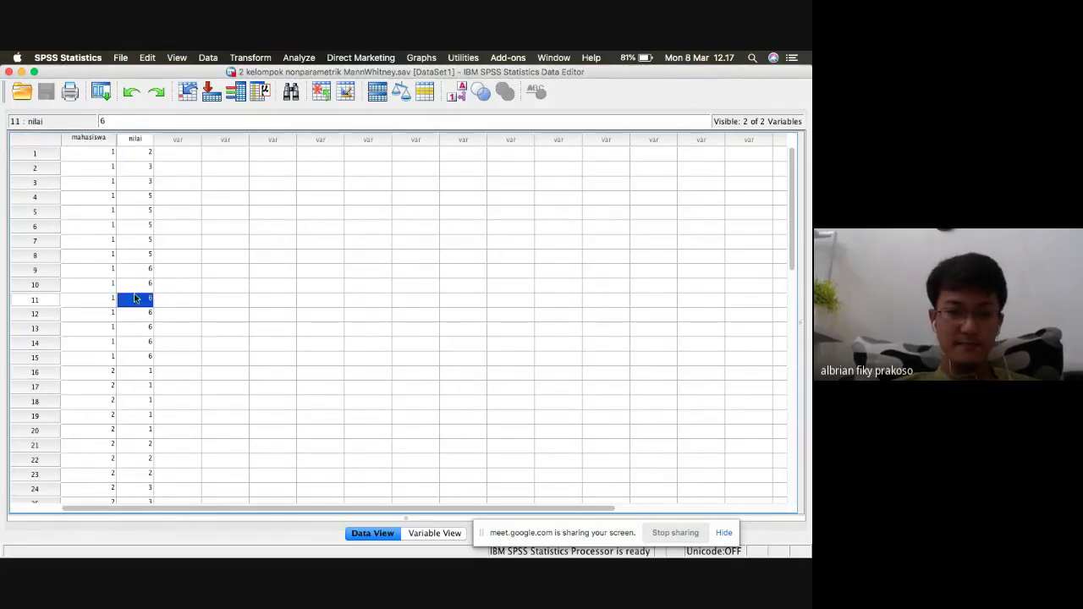
{"action": "left_click_drag", "start_coordinate": [144, 153], "coordinate": [151, 411]}
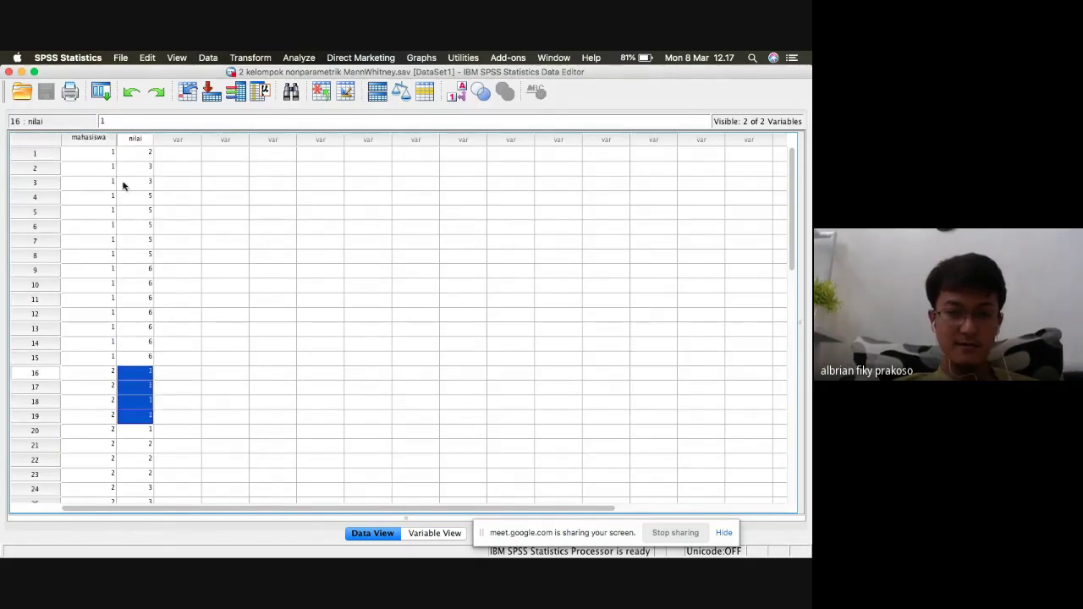
{"action": "left_click", "coordinate": [108, 158]}
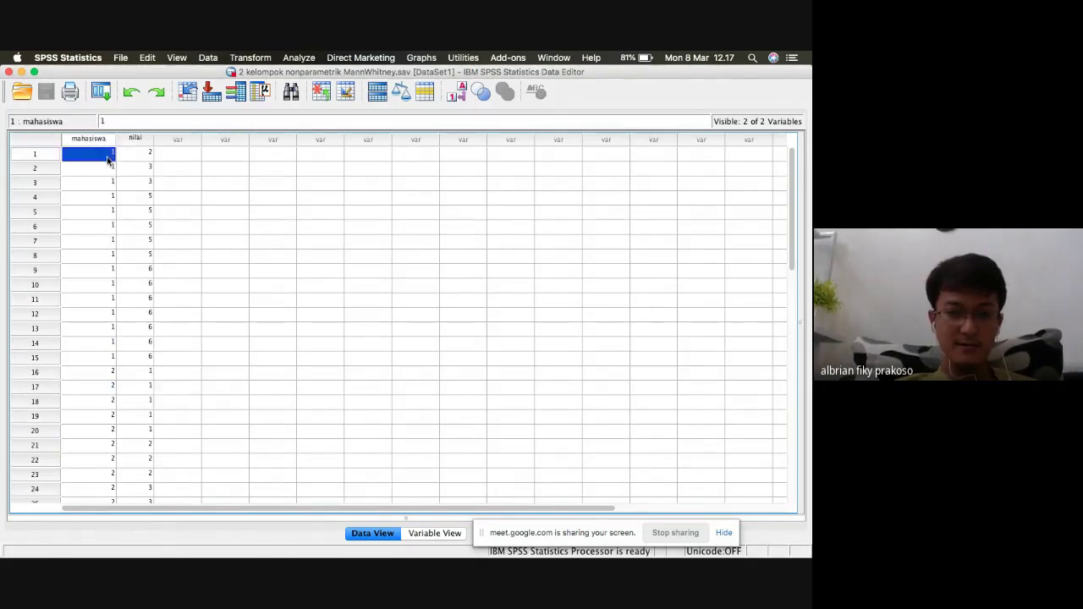
Rename the mahasiswa variable to AsMhs in the variable definitions
{"action": "left_click", "coordinate": [427, 534]}
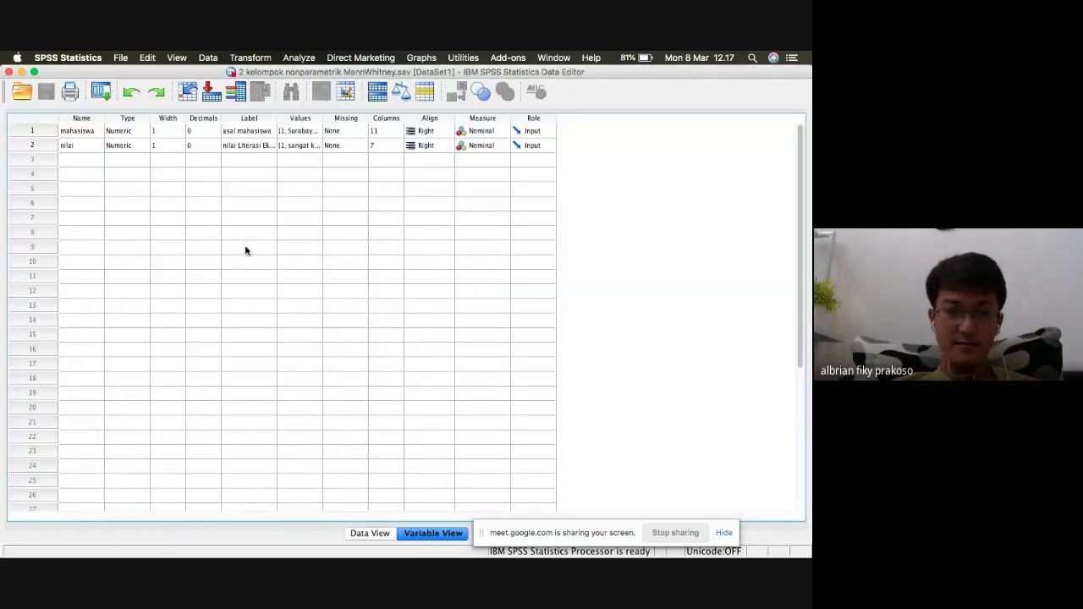
{"action": "left_click", "coordinate": [87, 133]}
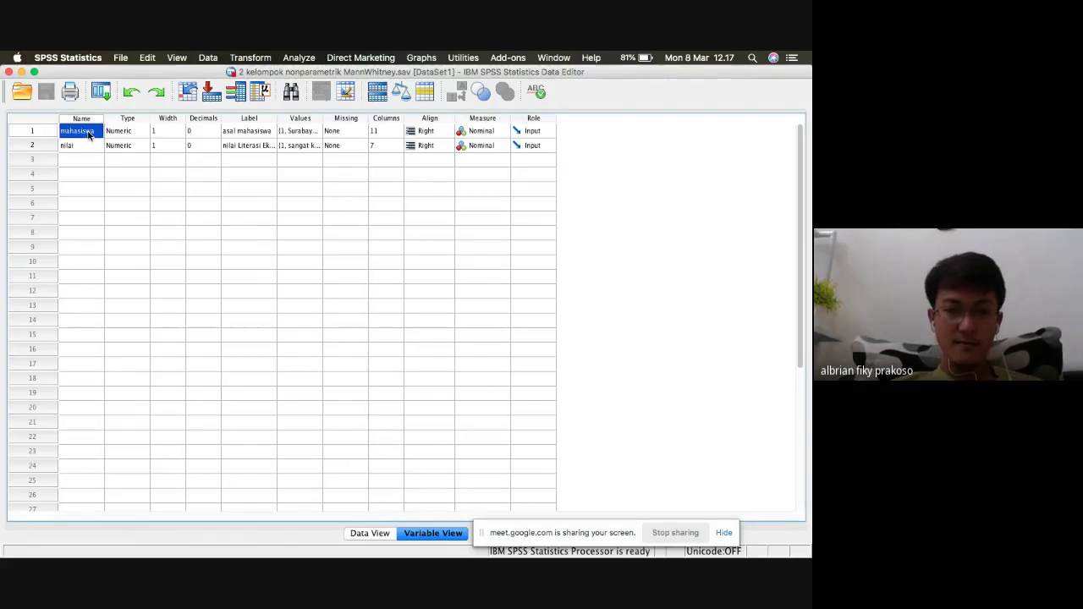
{"action": "double_click", "coordinate": [88, 133]}
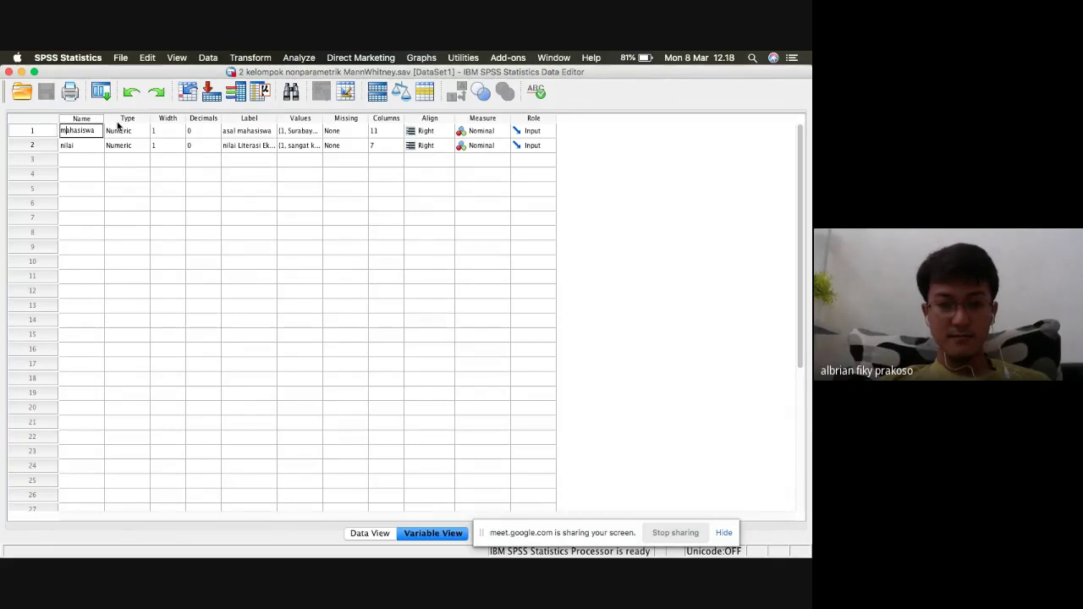
{"action": "type", "text": "Asl"}
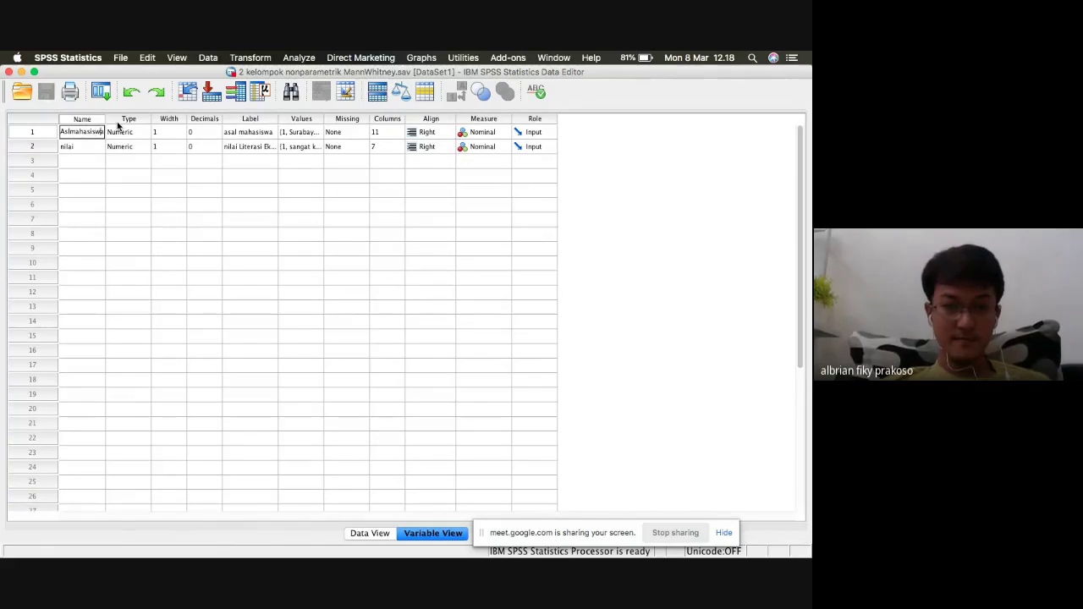
{"action": "type", "text": "al"}
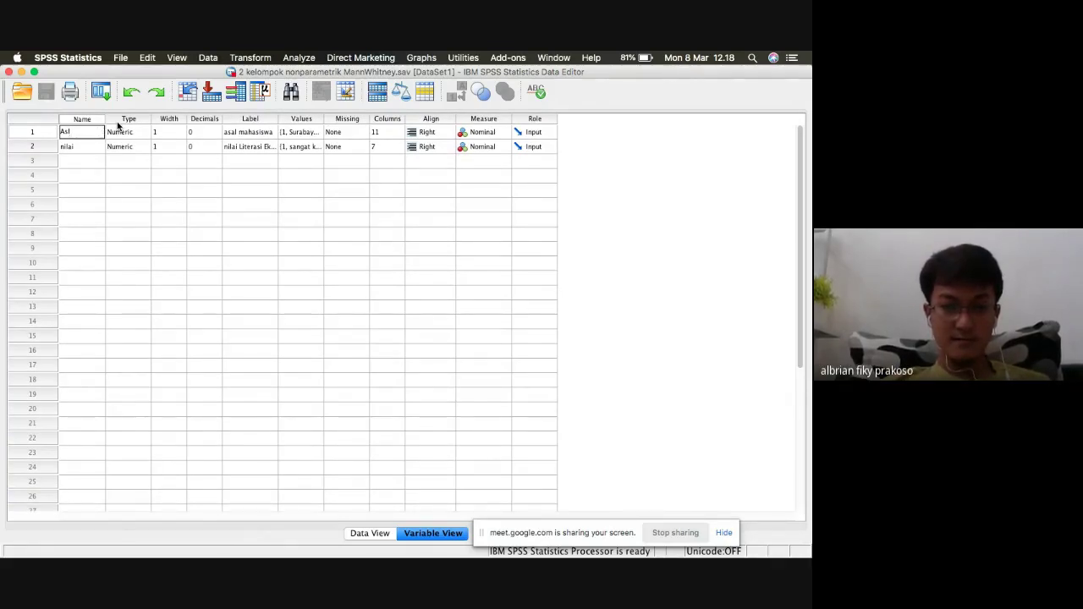
Rename the nilai variable to nilaiLE
{"action": "double_click", "coordinate": [79, 147]}
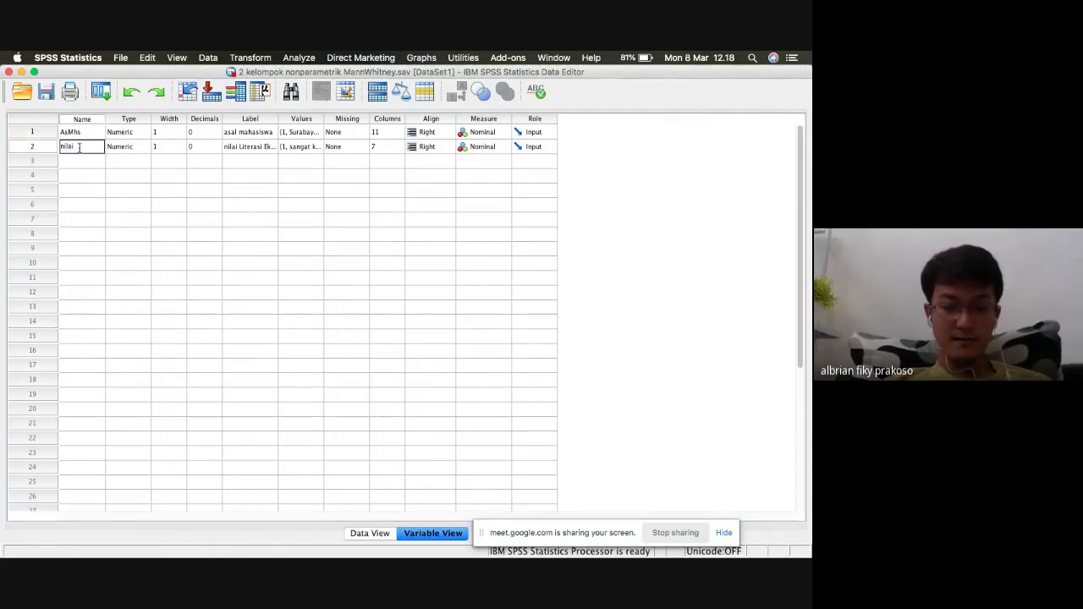
{"action": "type", "text": "Li"}
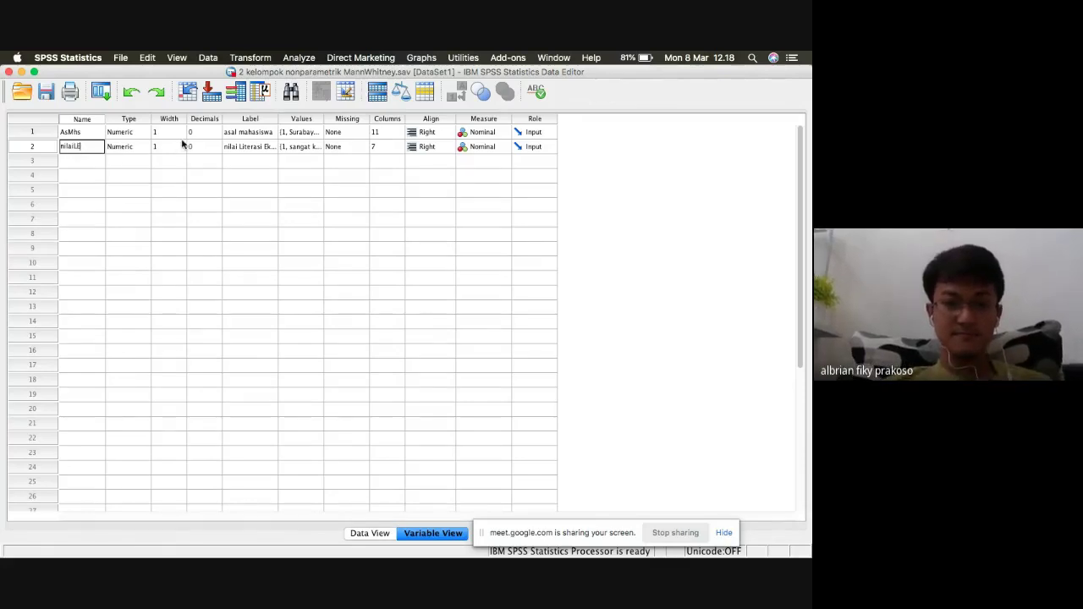
{"action": "left_click", "coordinate": [248, 135]}
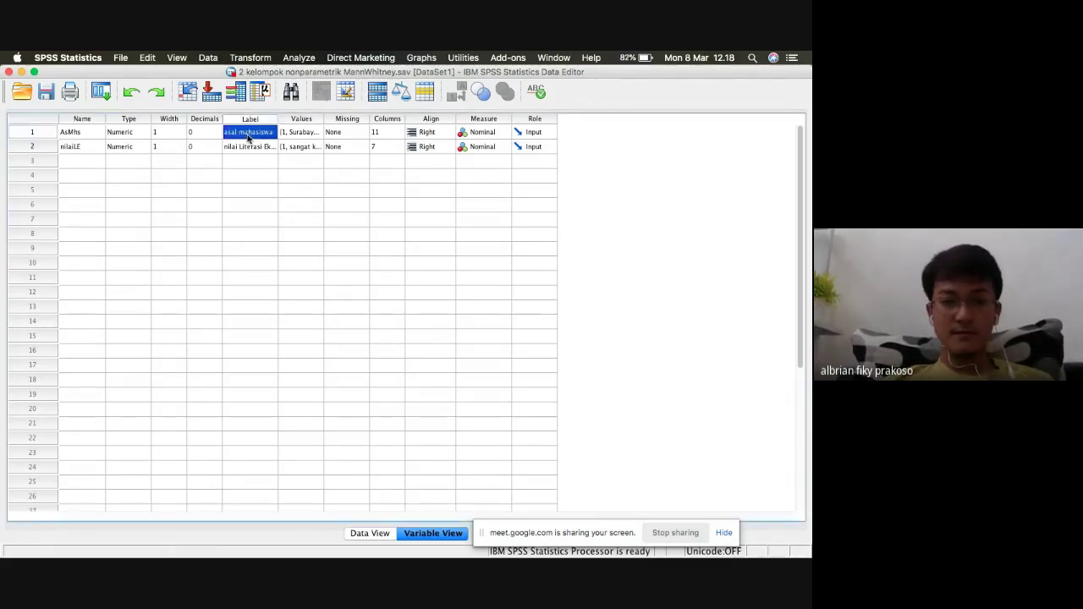
Examine the descriptive labels defined for the AsMhs and nilaiLE variables
{"action": "left_click", "coordinate": [250, 148]}
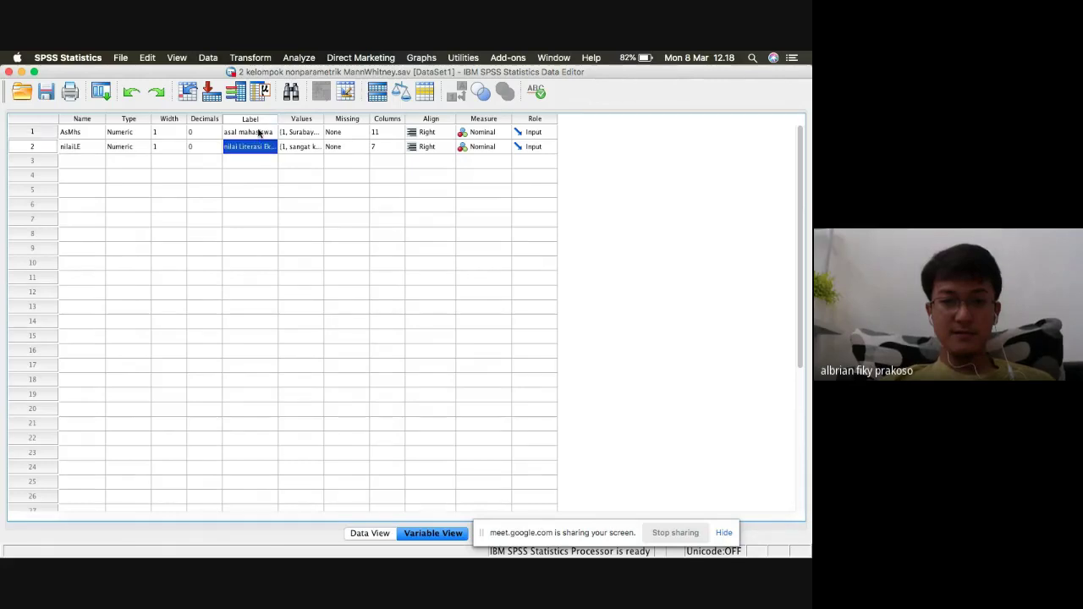
{"action": "double_click", "coordinate": [258, 132]}
{"action": "double_click", "coordinate": [258, 132]}
{"action": "left_click", "coordinate": [258, 132]}
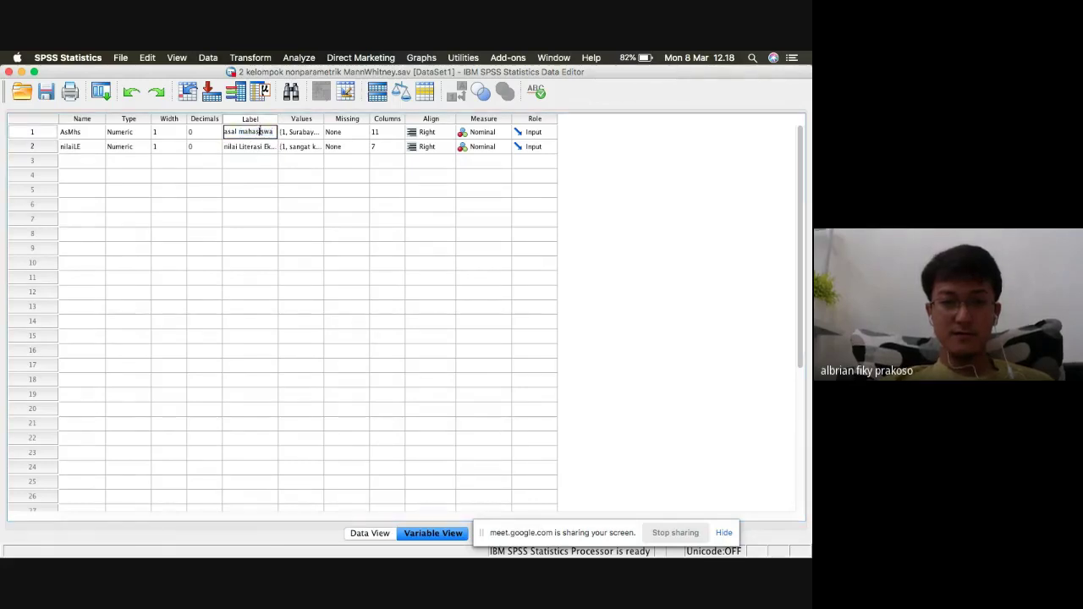
{"action": "left_click", "coordinate": [263, 148]}
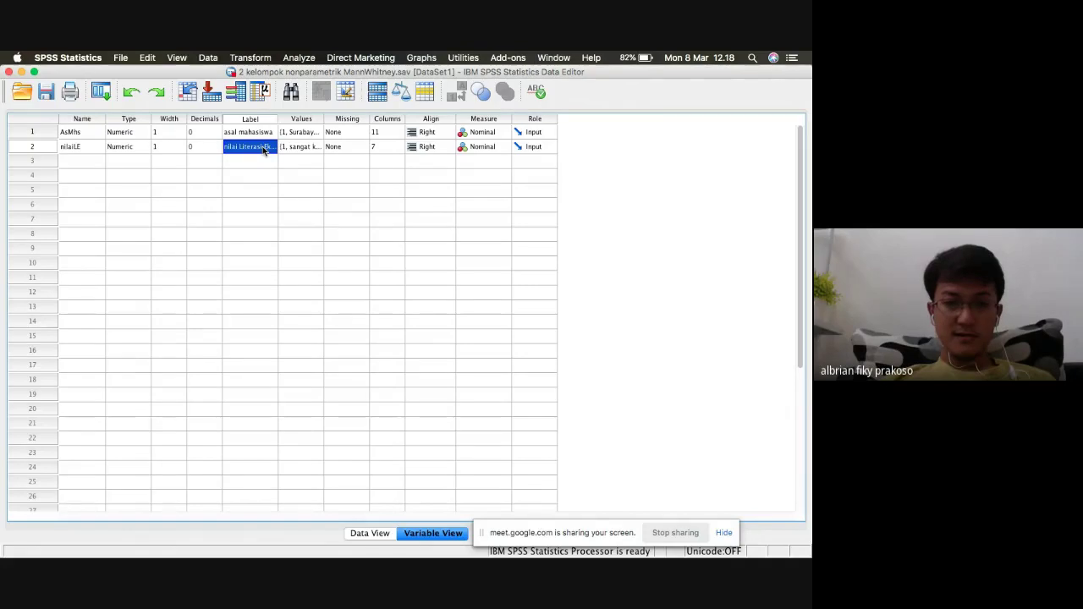
{"action": "left_click", "coordinate": [211, 147]}
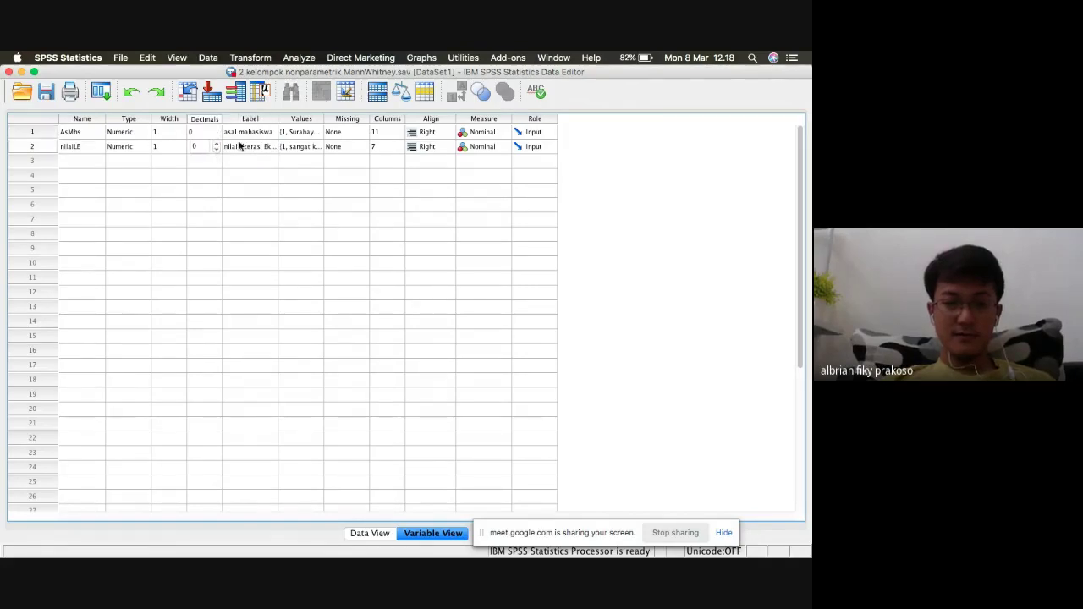
{"action": "left_click", "coordinate": [254, 134]}
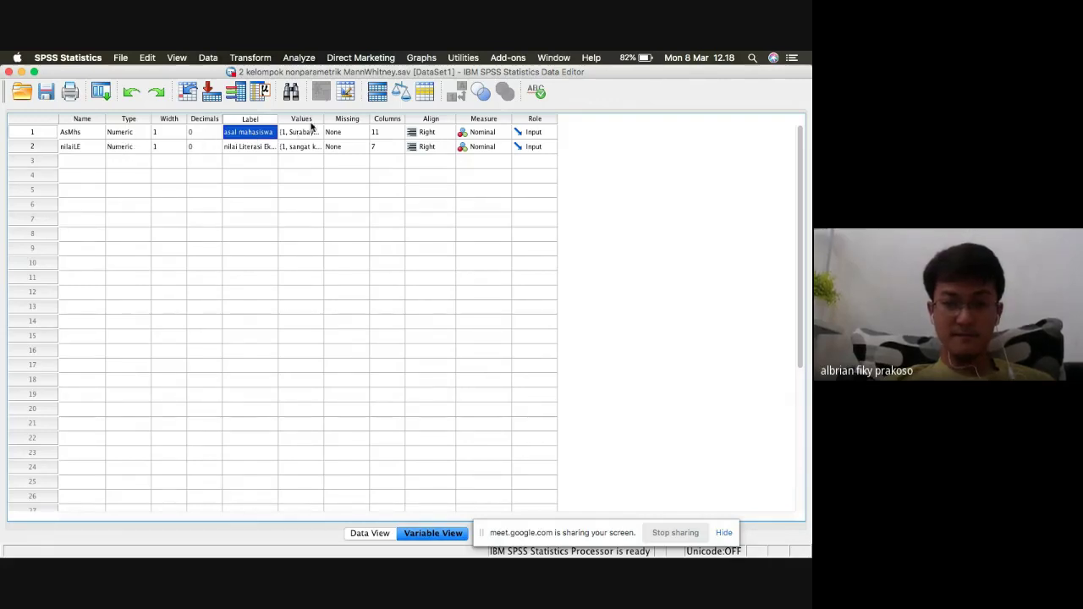
Set the measurement level of both AsMhs and nilaiLE to Ordinal
{"action": "left_click", "coordinate": [494, 139]}
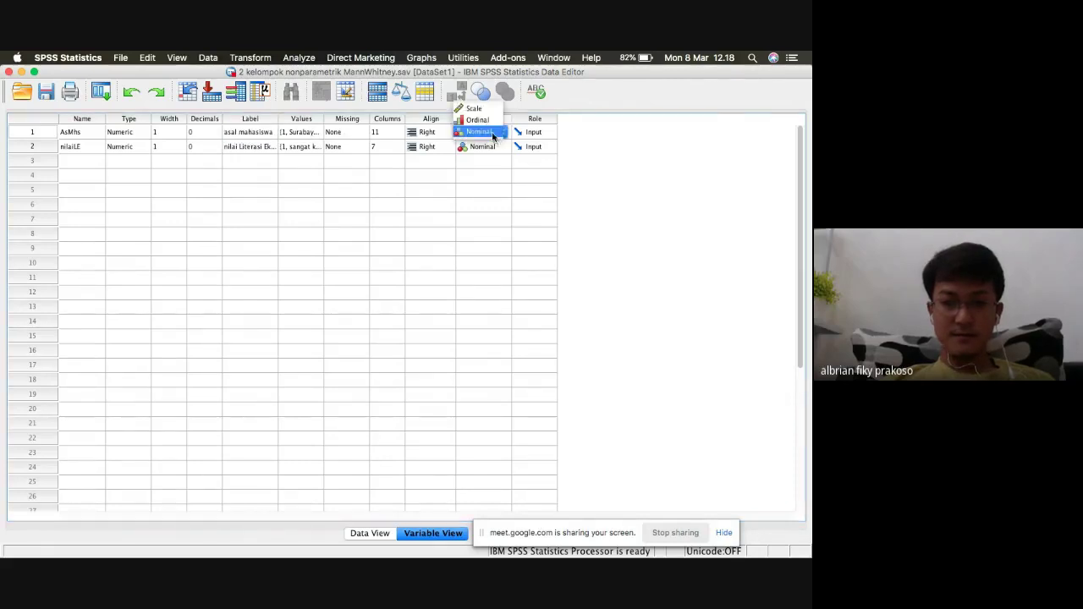
{"action": "left_click", "coordinate": [490, 120]}
{"action": "left_click", "coordinate": [495, 147]}
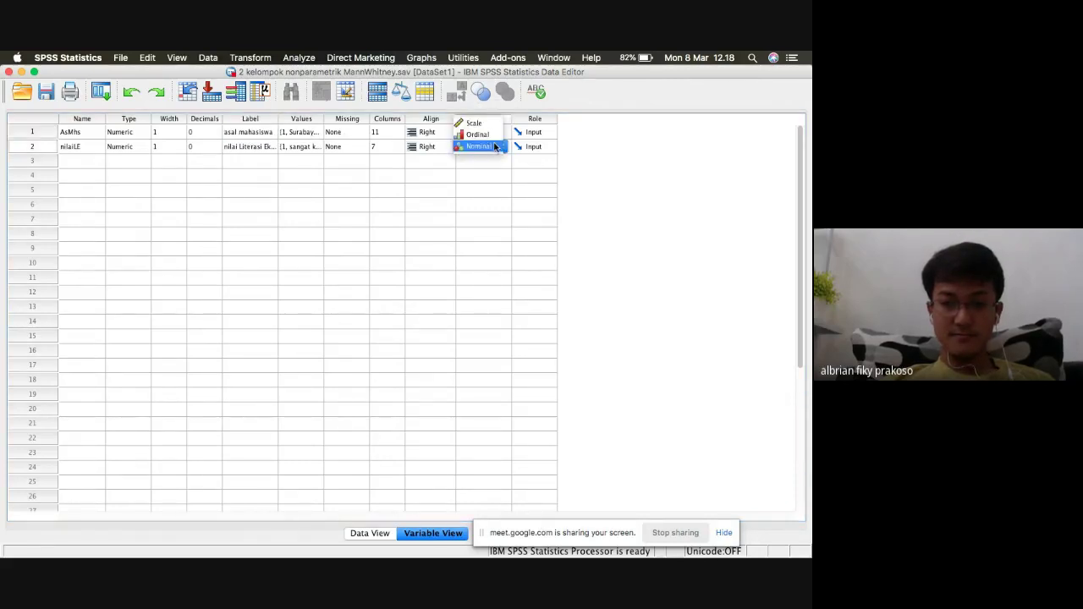
{"action": "left_click", "coordinate": [484, 133]}
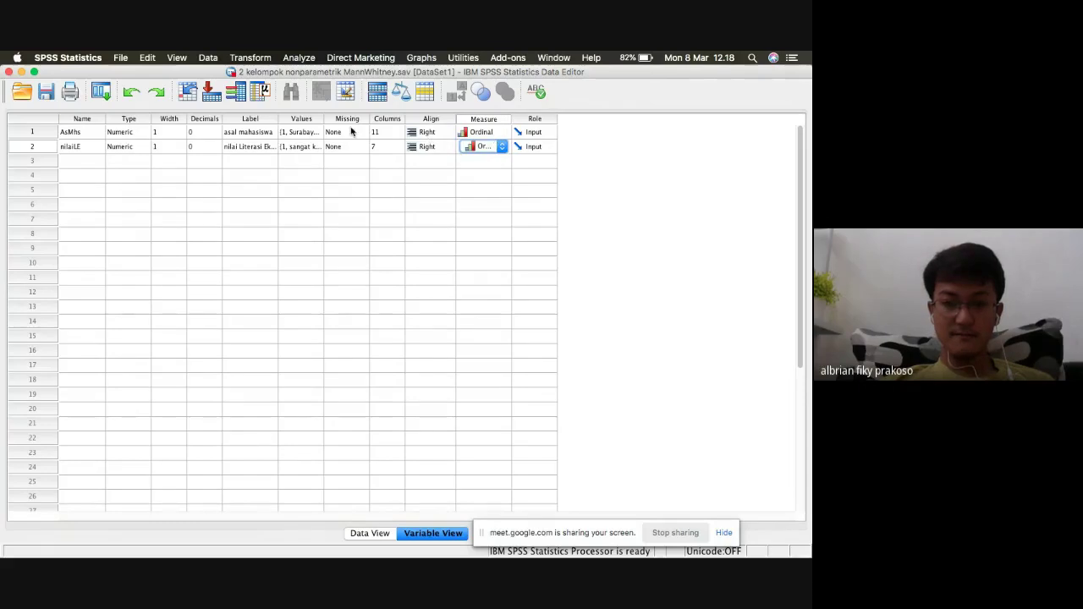
Demonstrate entering value labels for AsMhs, 1 as Surabaya and 2 as Luar Surabaya, and discard the entries
{"action": "double_click", "coordinate": [312, 135]}
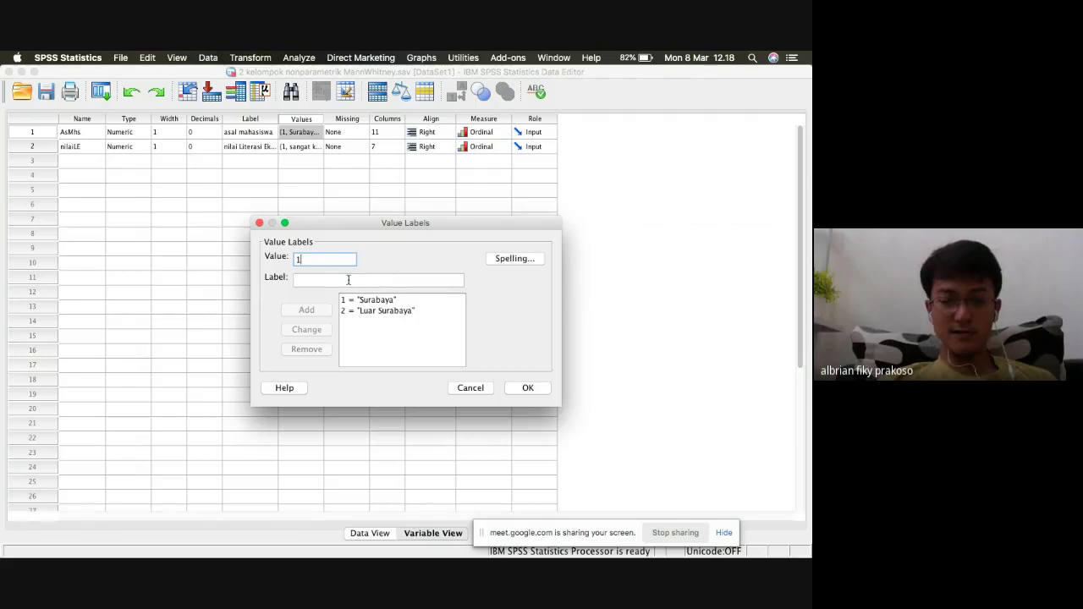
{"action": "left_click", "coordinate": [347, 280]}
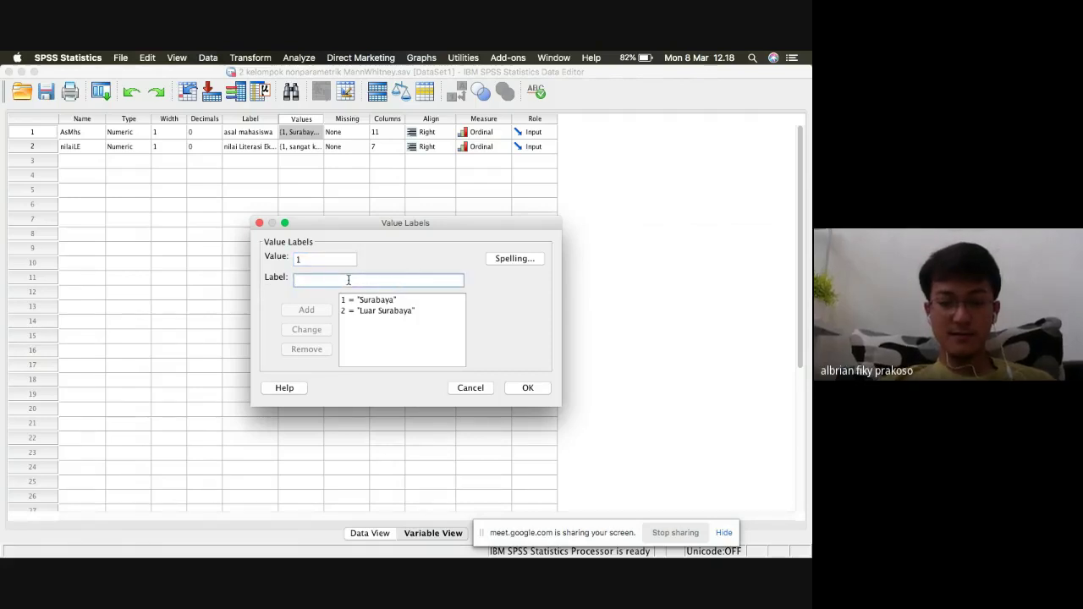
{"action": "type", "text": "Surabaya"}
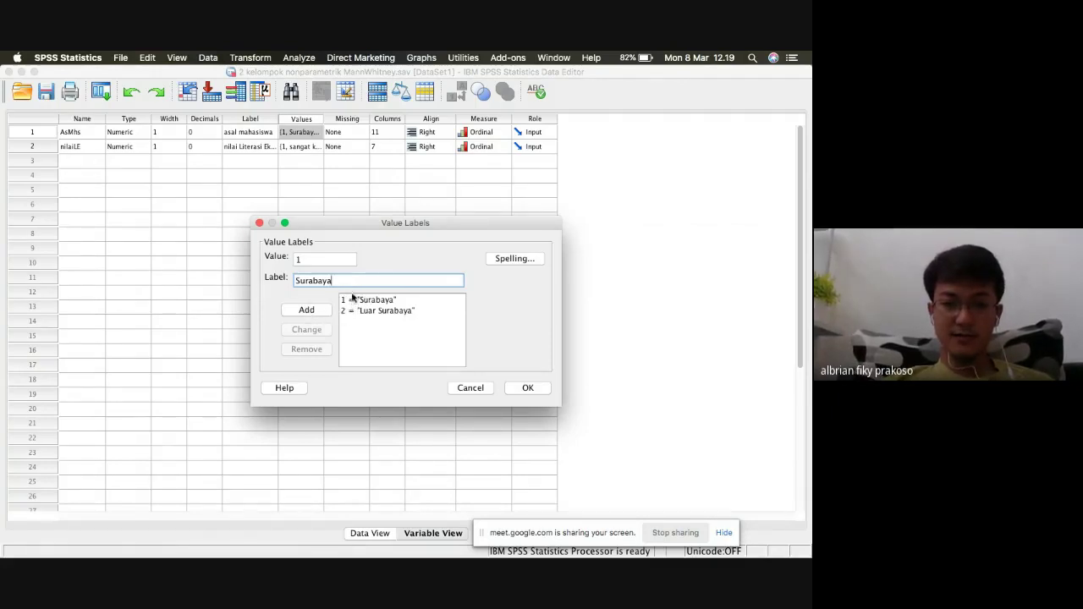
{"action": "left_click", "coordinate": [316, 261]}
{"action": "key", "text": "BackSpace"}
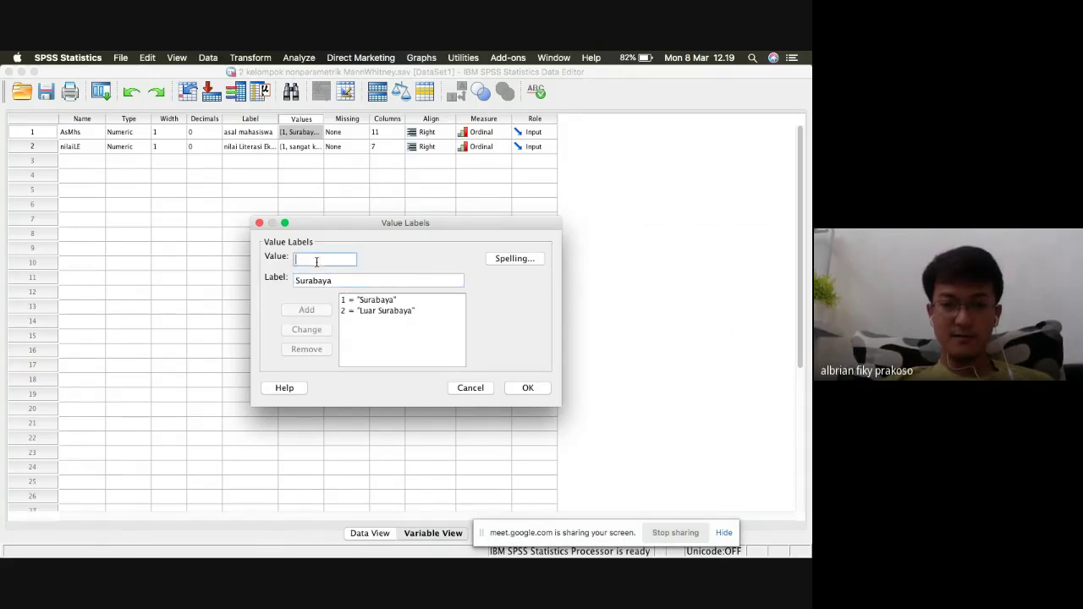
{"action": "type", "text": "2"}
{"action": "left_click", "coordinate": [295, 283]}
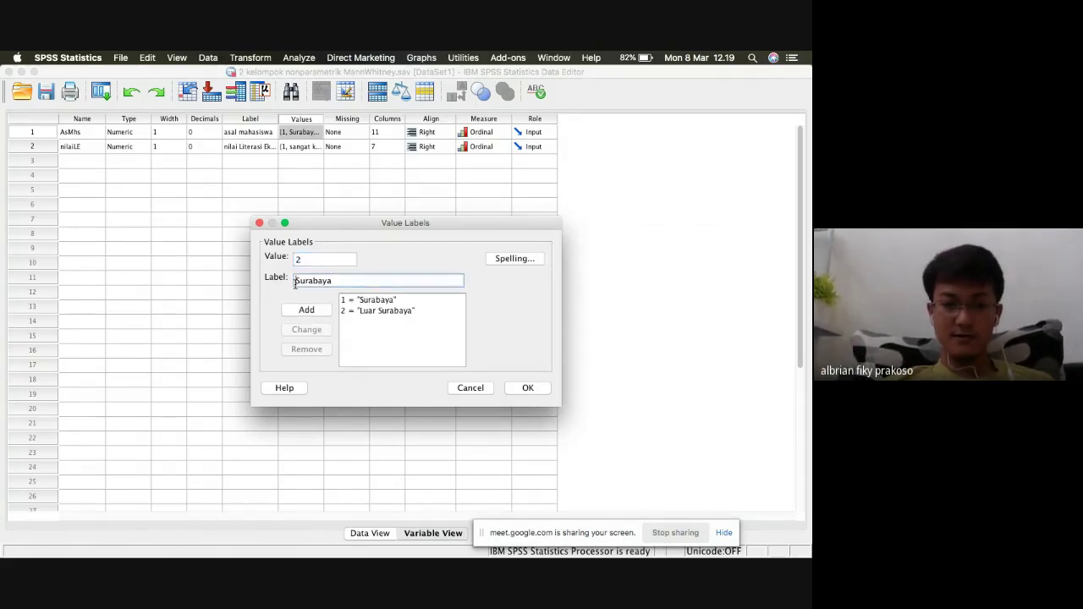
{"action": "type", "text": "Luar"}
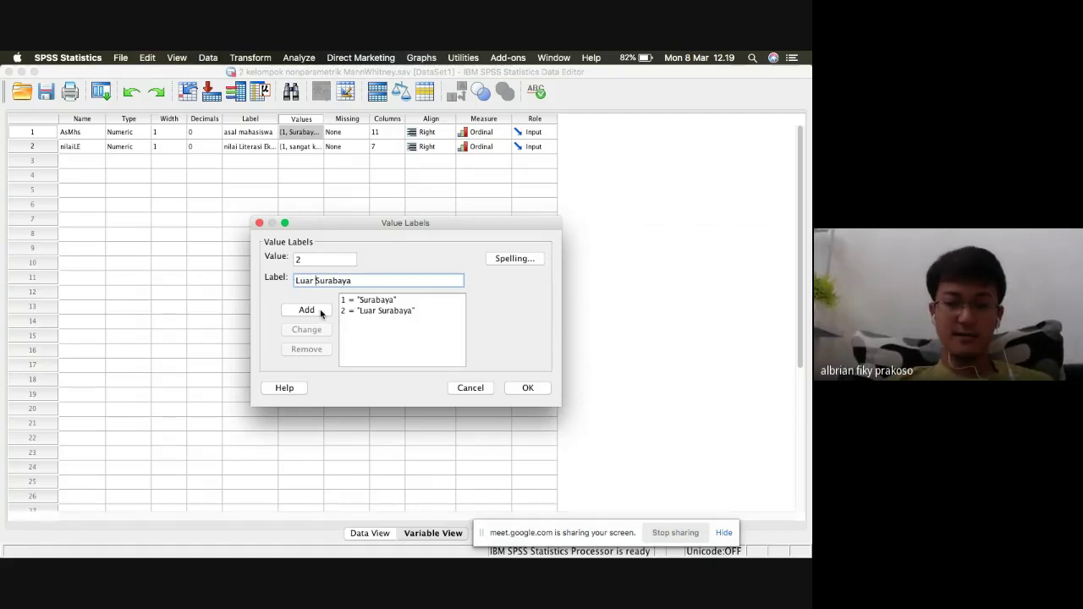
{"action": "left_click", "coordinate": [370, 312]}
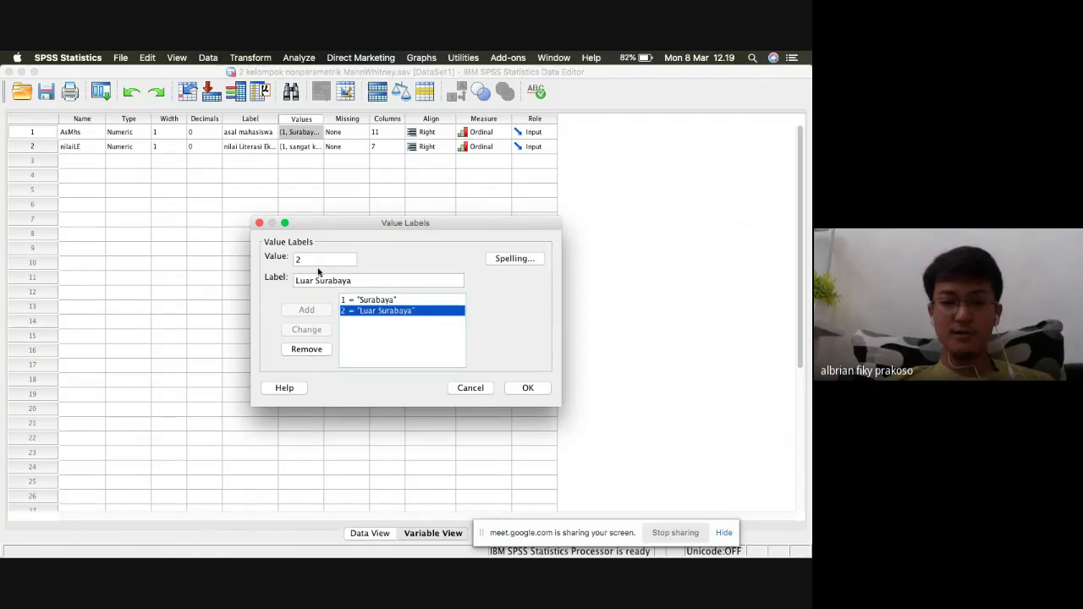
{"action": "left_click", "coordinate": [479, 389]}
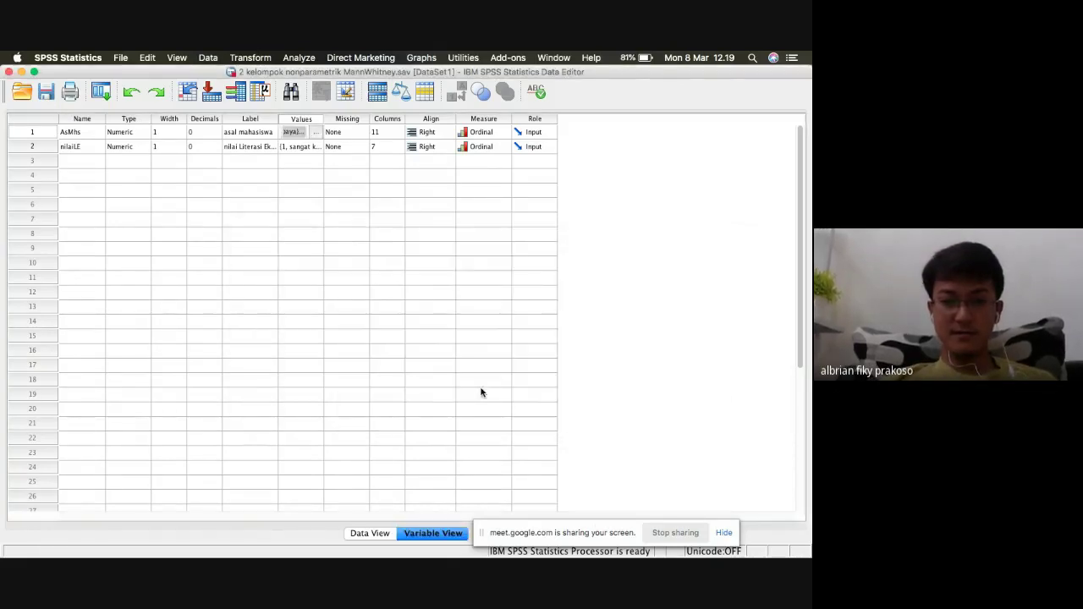
Compare the nilaiLE value labels with the Keterangan codes in PowerPoint's exercise table, and return to SPSS
{"action": "left_click", "coordinate": [303, 152]}
{"action": "left_click", "coordinate": [313, 147]}
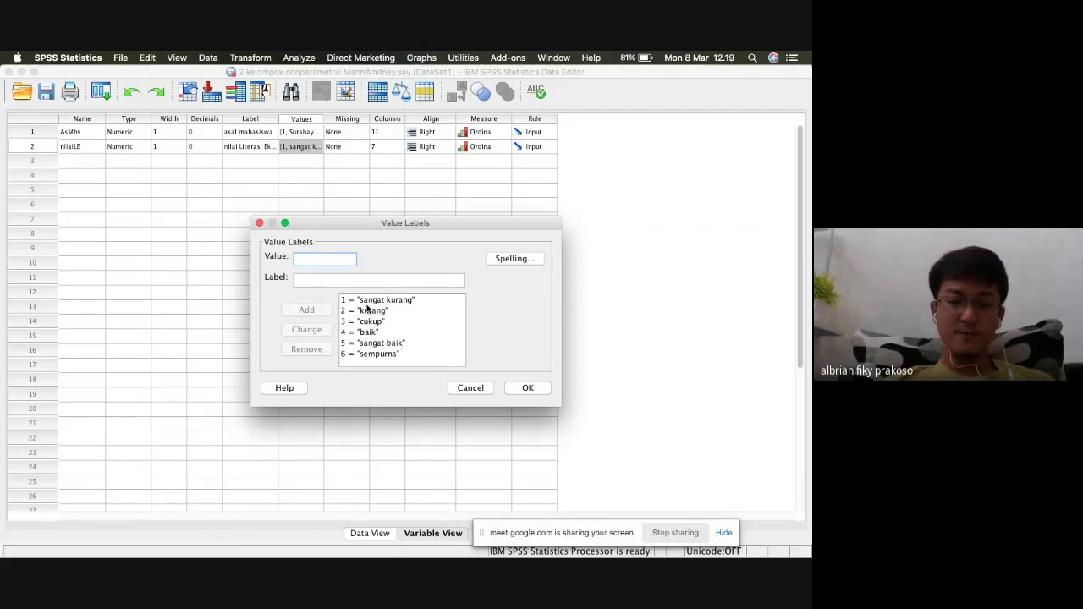
{"action": "key", "text": "ctrl+Right"}
{"action": "left_click", "coordinate": [392, 336]}
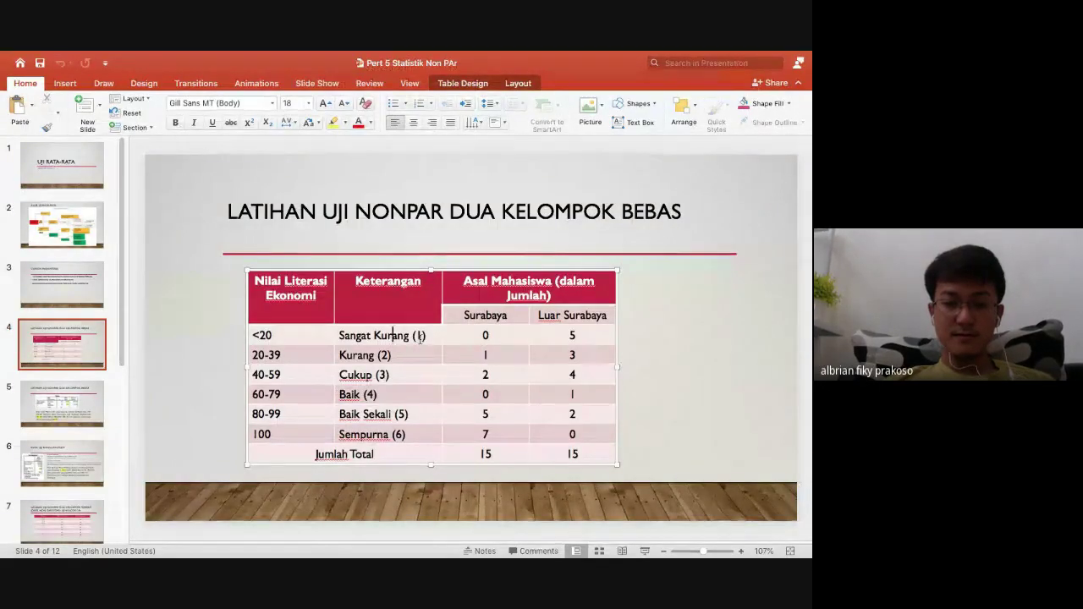
{"action": "left_click", "coordinate": [398, 354]}
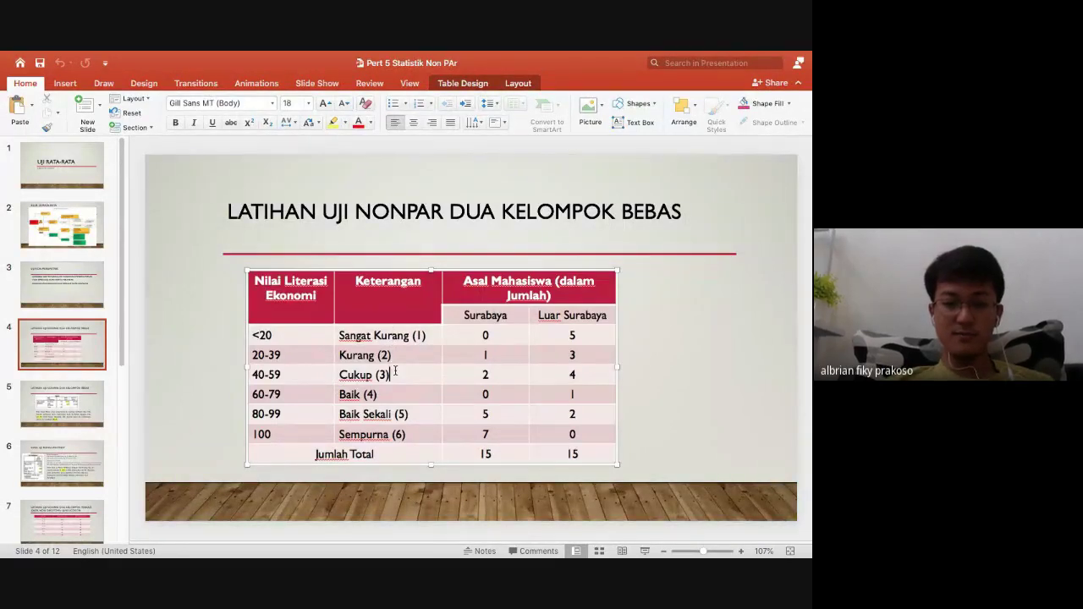
{"action": "key", "text": "ctrl+Left"}
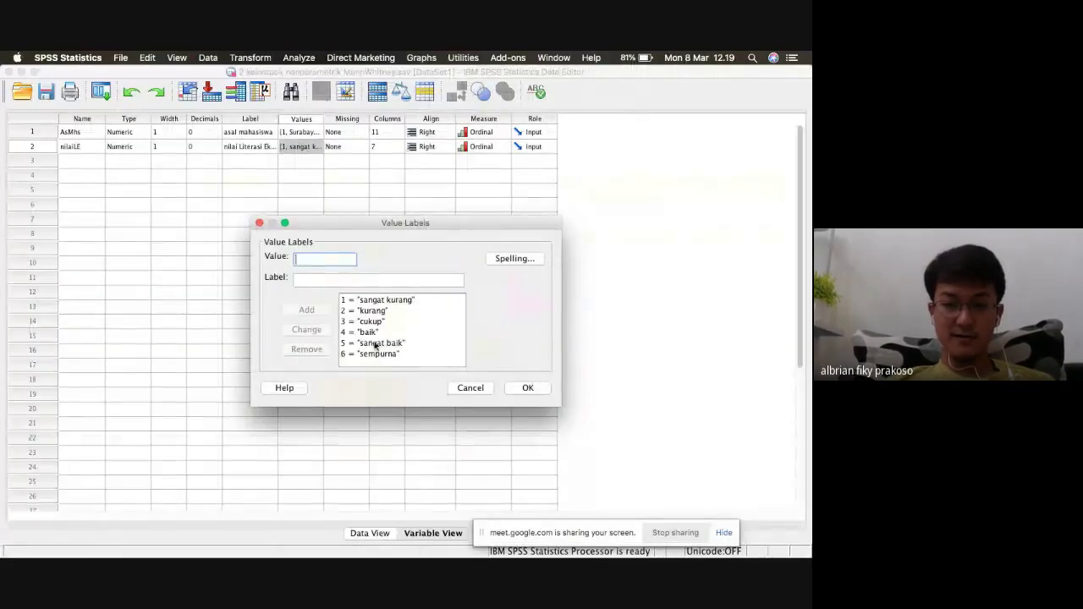
Demonstrate entering value labels for nilaiLE, 1 as Sangat Kurang and 2 as Kurang, and discard the entries
{"action": "left_click", "coordinate": [339, 282]}
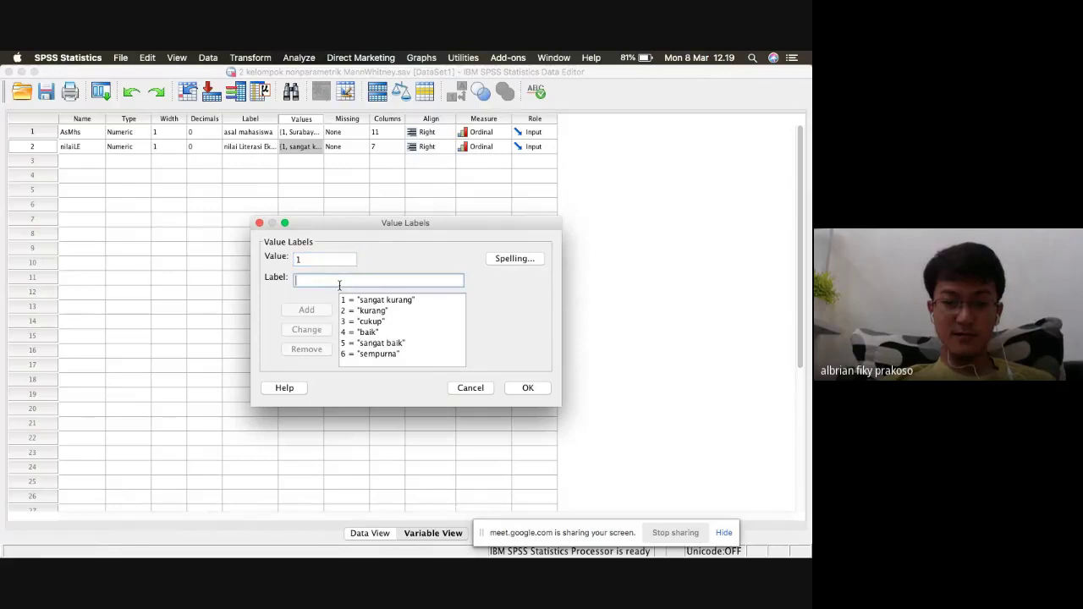
{"action": "type", "text": "Sangat Kur"}
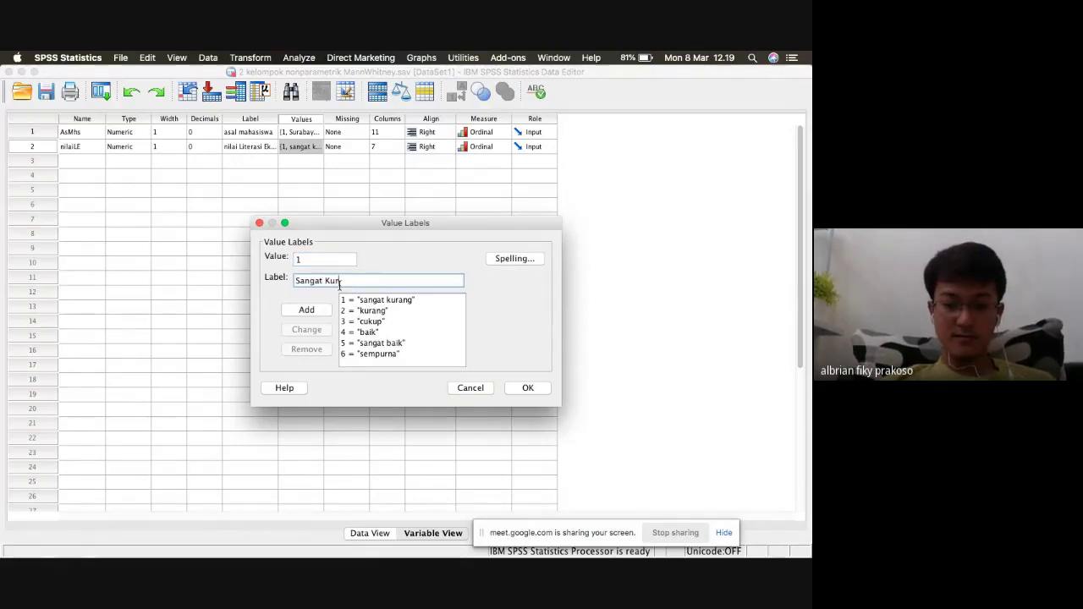
{"action": "type", "text": "ang"}
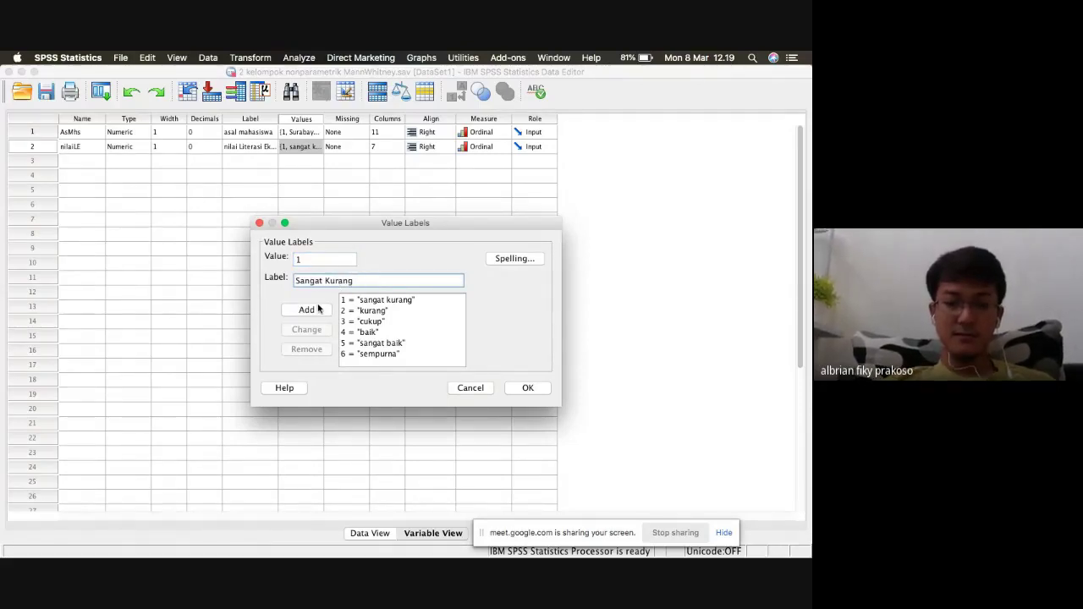
{"action": "double_click", "coordinate": [322, 256]}
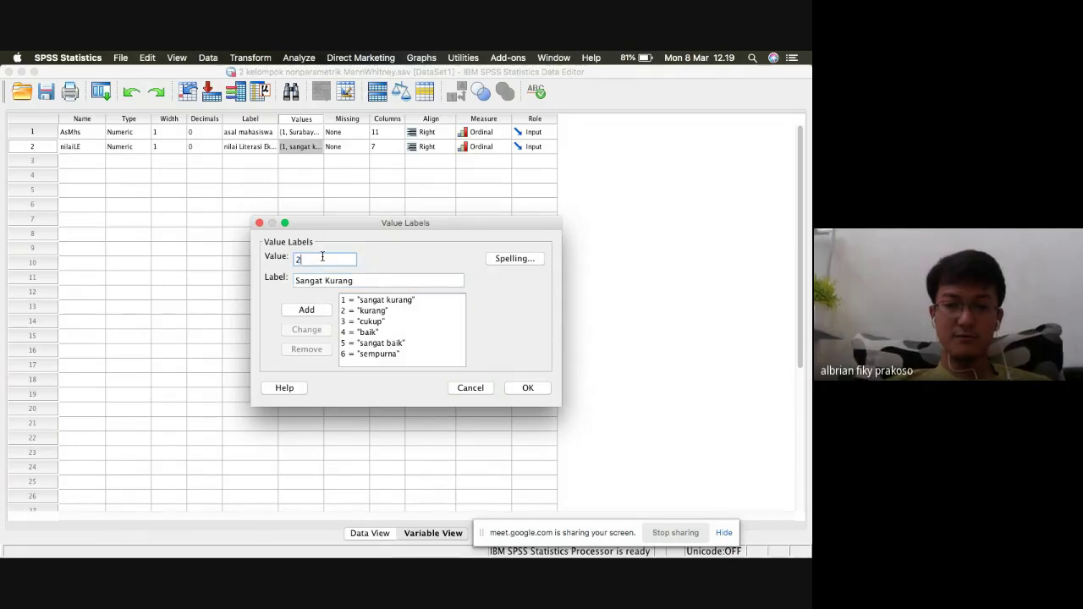
{"action": "type", "text": "2"}
{"action": "left_click", "coordinate": [326, 279]}
{"action": "key", "text": "BackSpace"}
{"action": "key", "text": "BackSpace"}
{"action": "key", "text": "BackSpace"}
{"action": "key", "text": "BackSpace"}
{"action": "key", "text": "BackSpace"}
{"action": "key", "text": "BackSpace"}
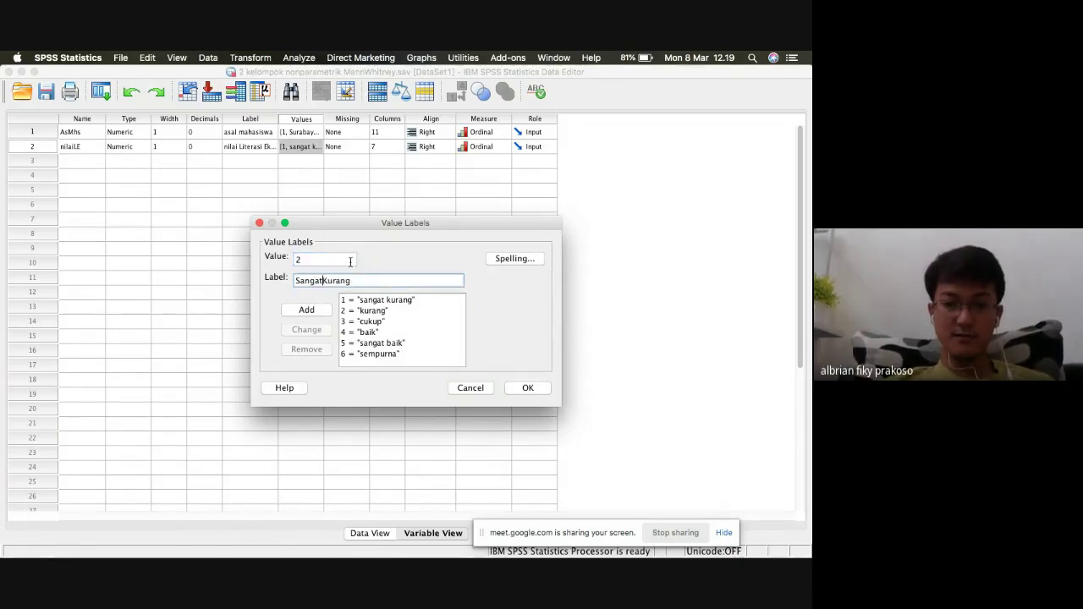
{"action": "key", "text": "BackSpace"}
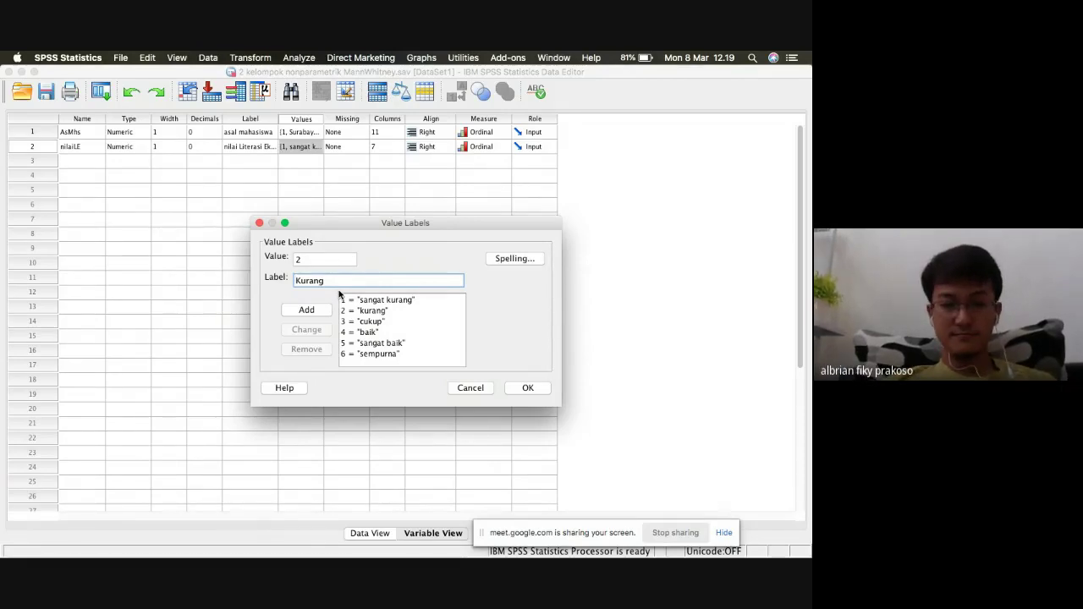
{"action": "left_click", "coordinate": [468, 387]}
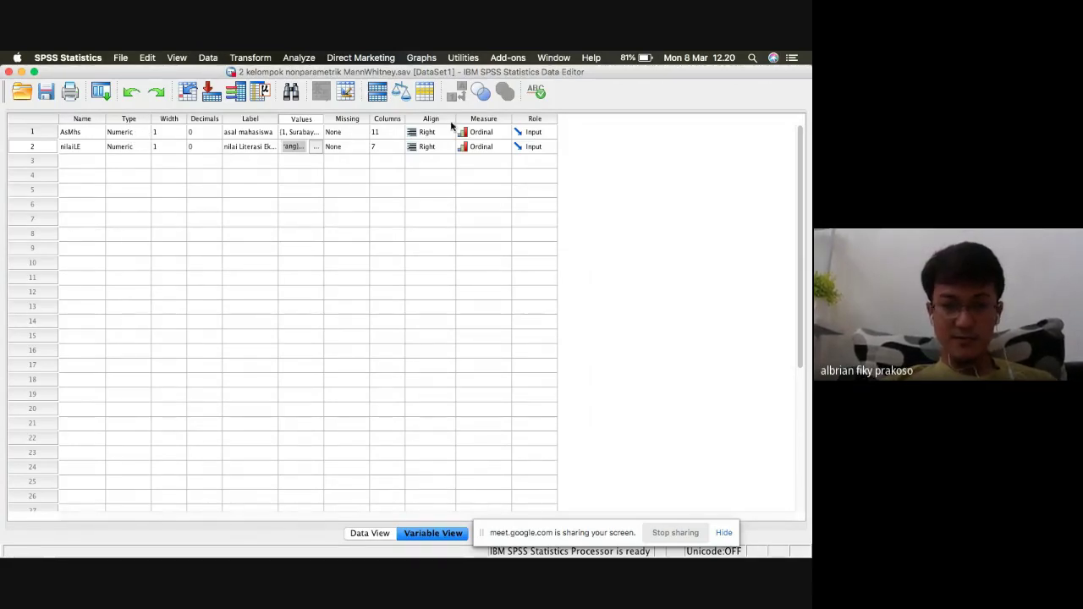
Set the measurement level of AsMhs to Nominal and return to the data values
{"action": "left_click", "coordinate": [498, 133]}
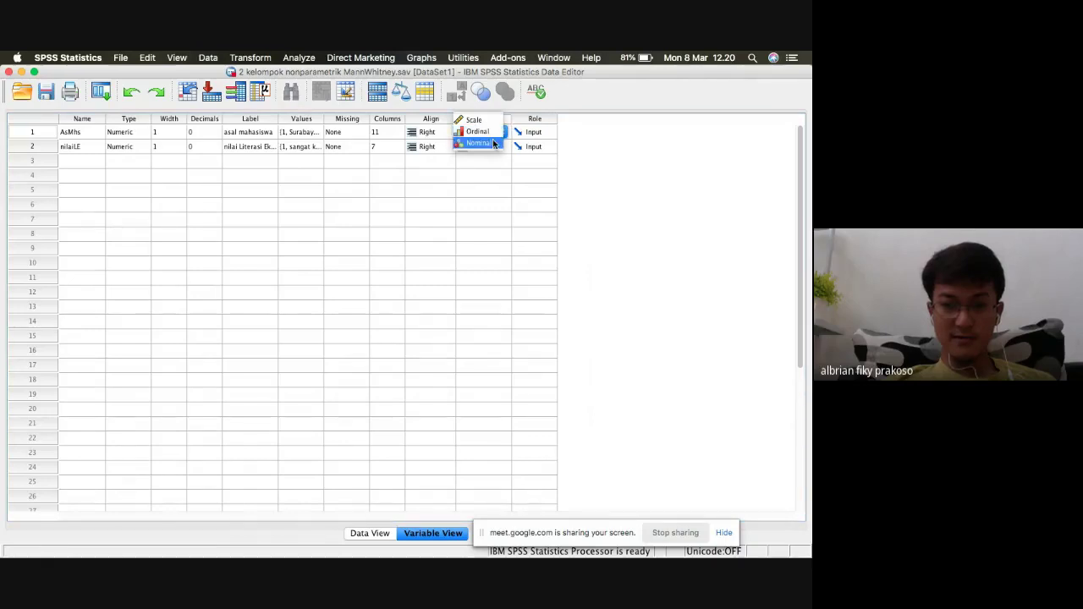
{"action": "left_click", "coordinate": [495, 143]}
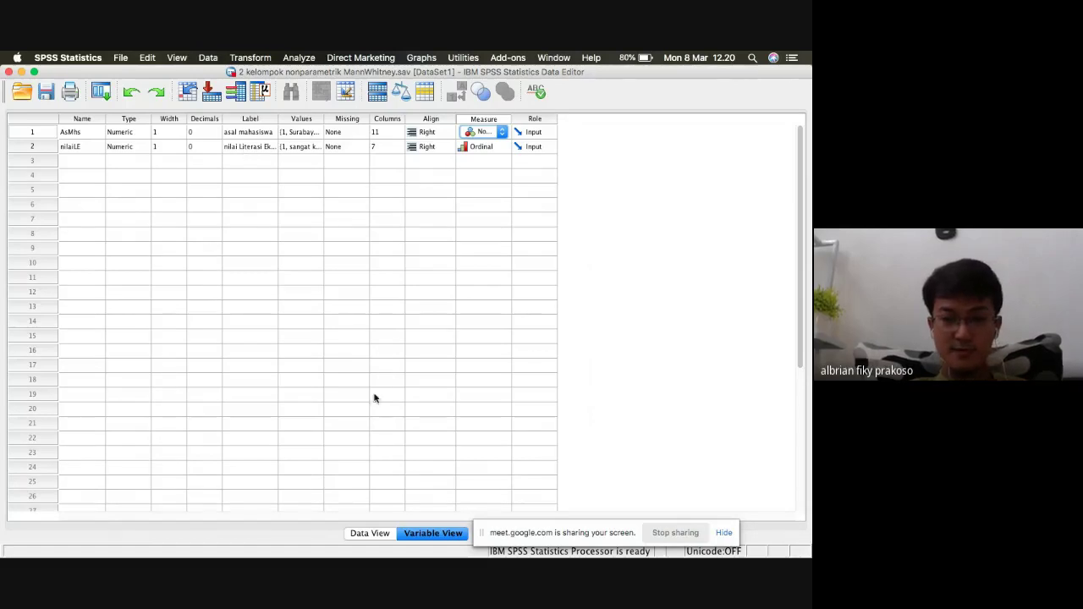
{"action": "left_click", "coordinate": [369, 534]}
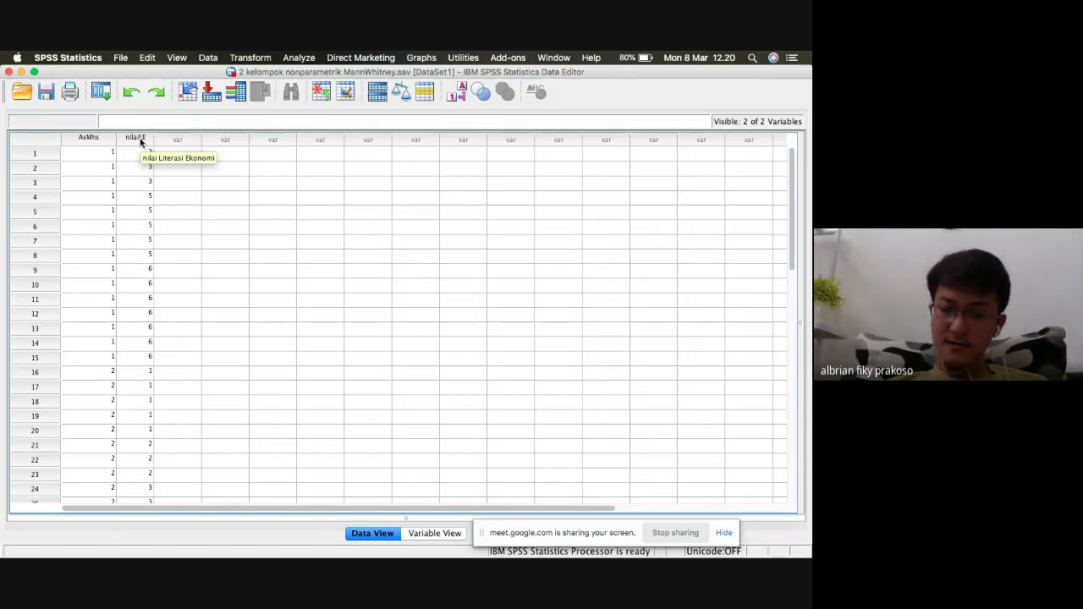
Set up a legacy two-independent-samples nonparametric test with nilai Literasi Ekonomi as test variable and AsMhs as grouping variable
{"action": "left_click", "coordinate": [300, 61]}
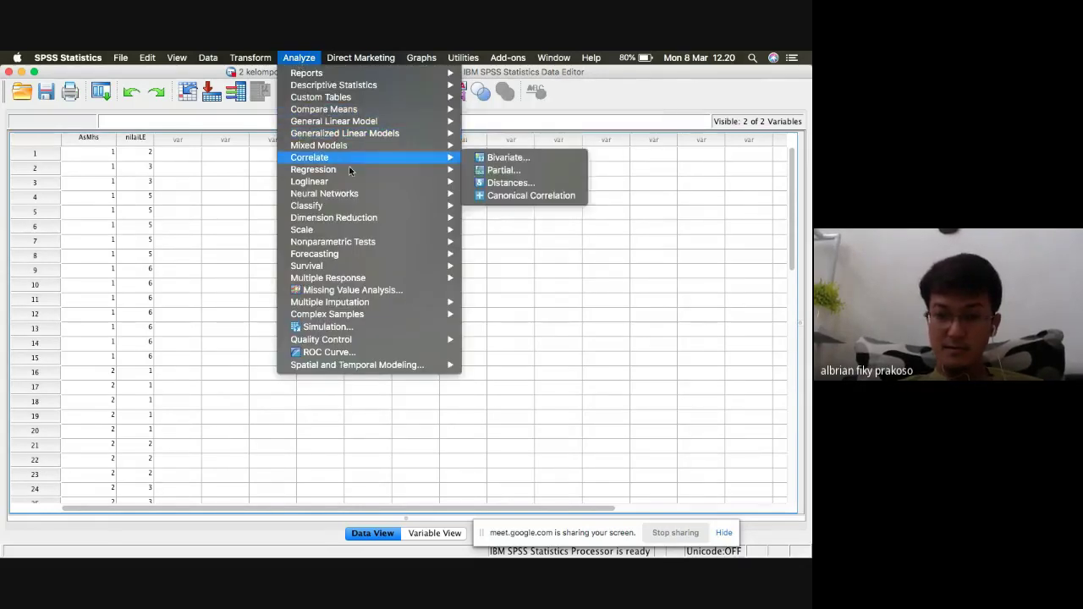
{"action": "mouse_move", "coordinate": [391, 241]}
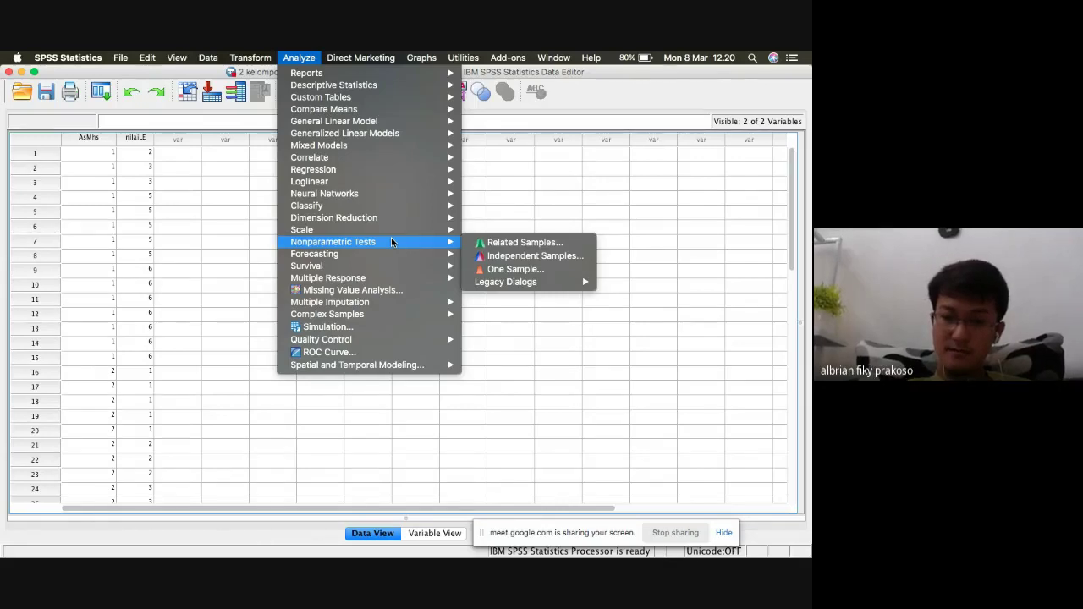
{"action": "mouse_move", "coordinate": [574, 282]}
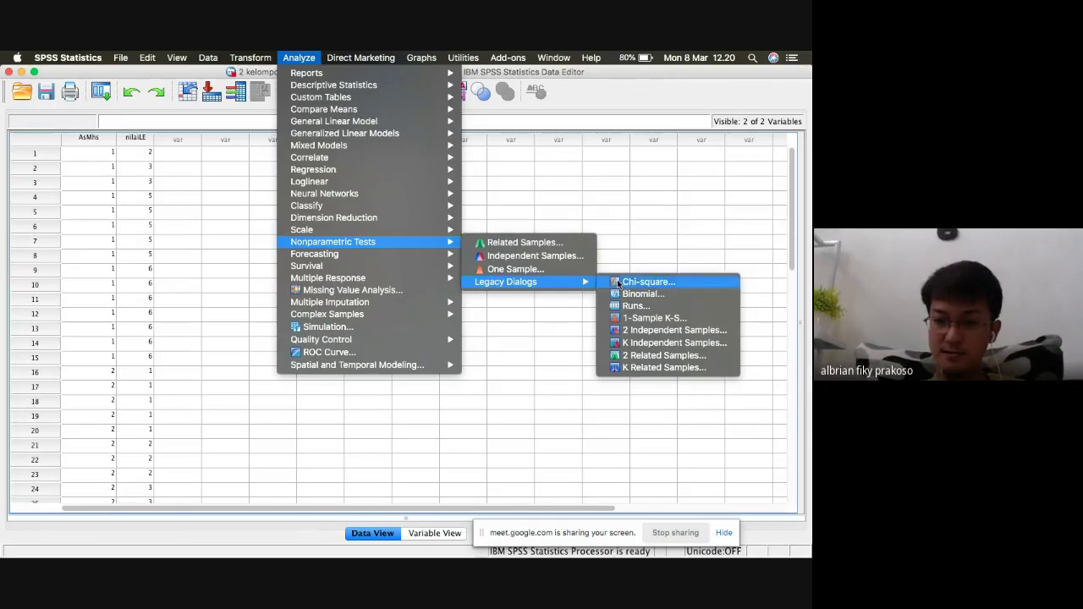
{"action": "left_click", "coordinate": [669, 334]}
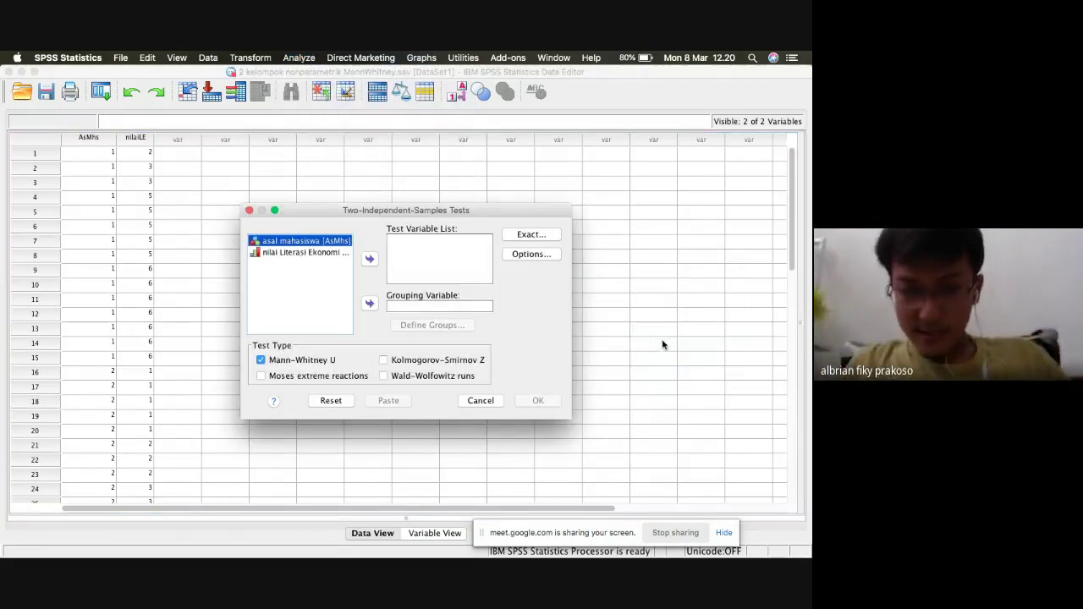
{"action": "left_click", "coordinate": [335, 253]}
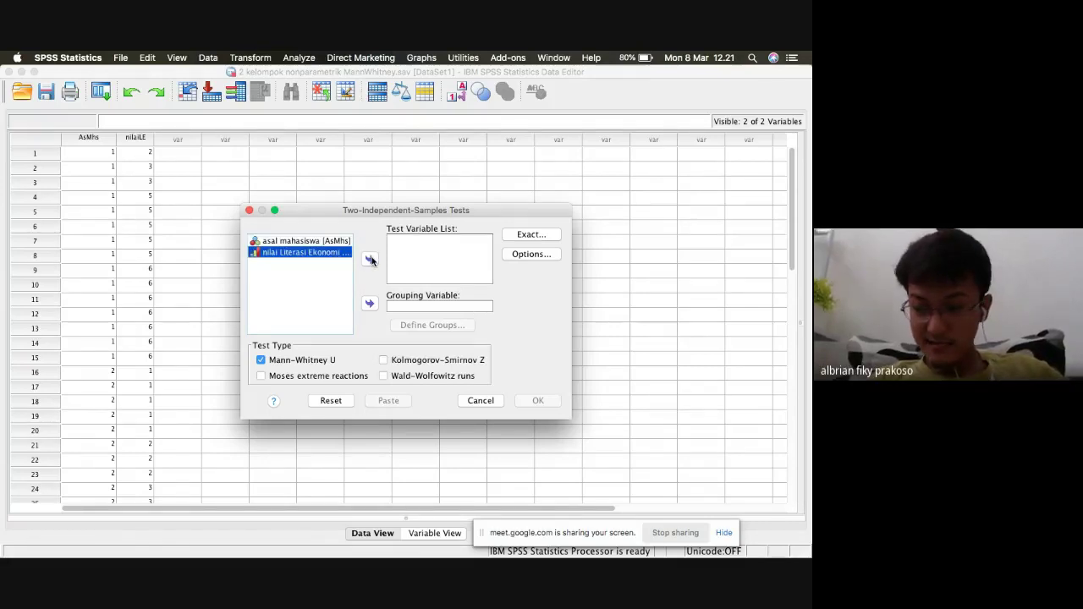
{"action": "left_click", "coordinate": [370, 258]}
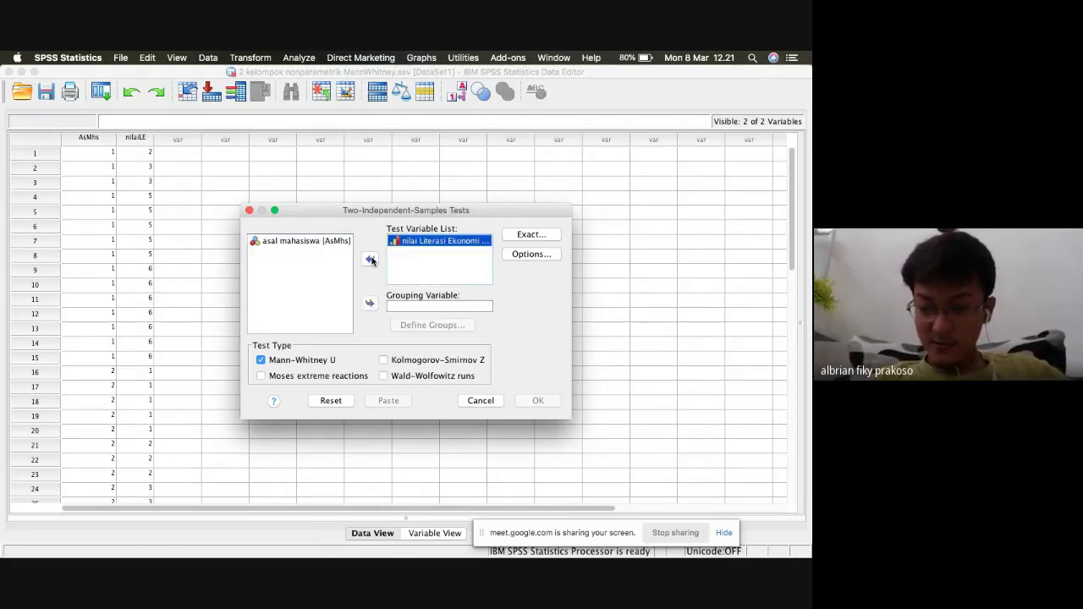
{"action": "left_click", "coordinate": [322, 244]}
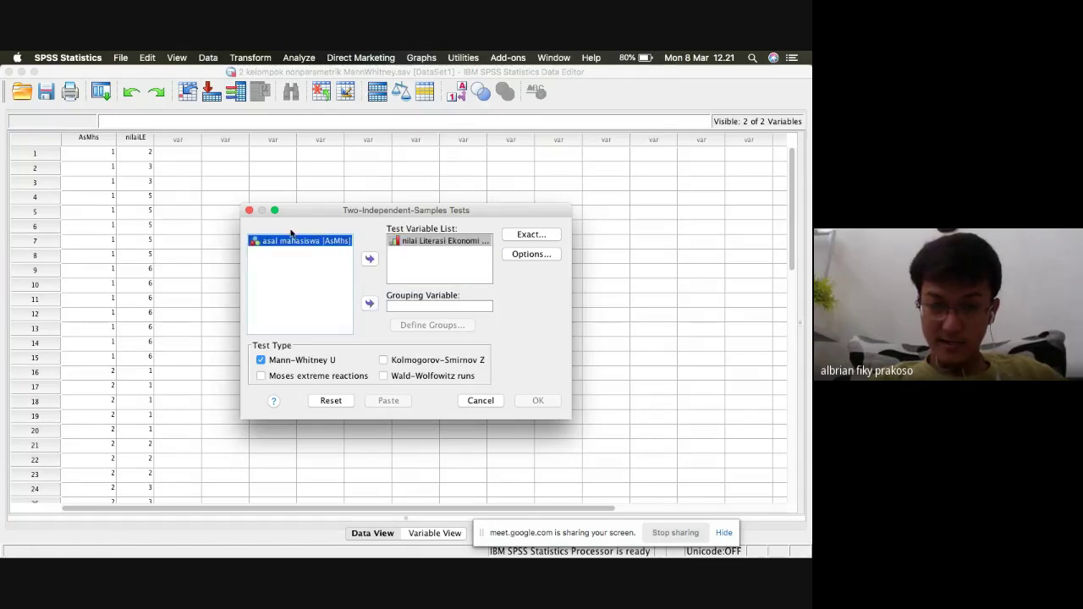
{"action": "left_click", "coordinate": [369, 304]}
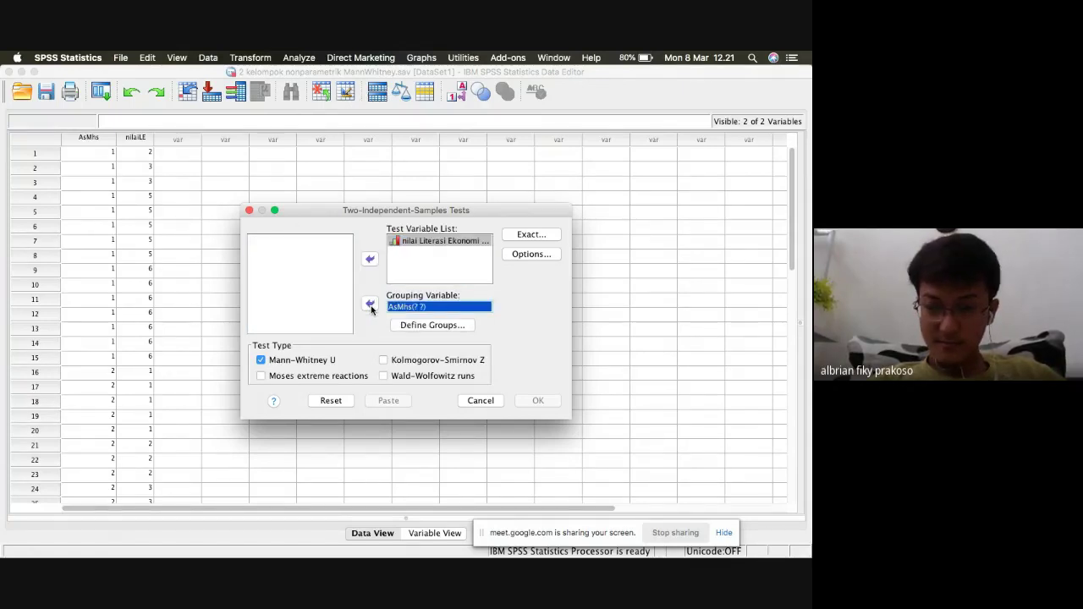
Define the AsMhs groups as 1 and 2, and run the Mann-Whitney U test
{"action": "left_click", "coordinate": [423, 325]}
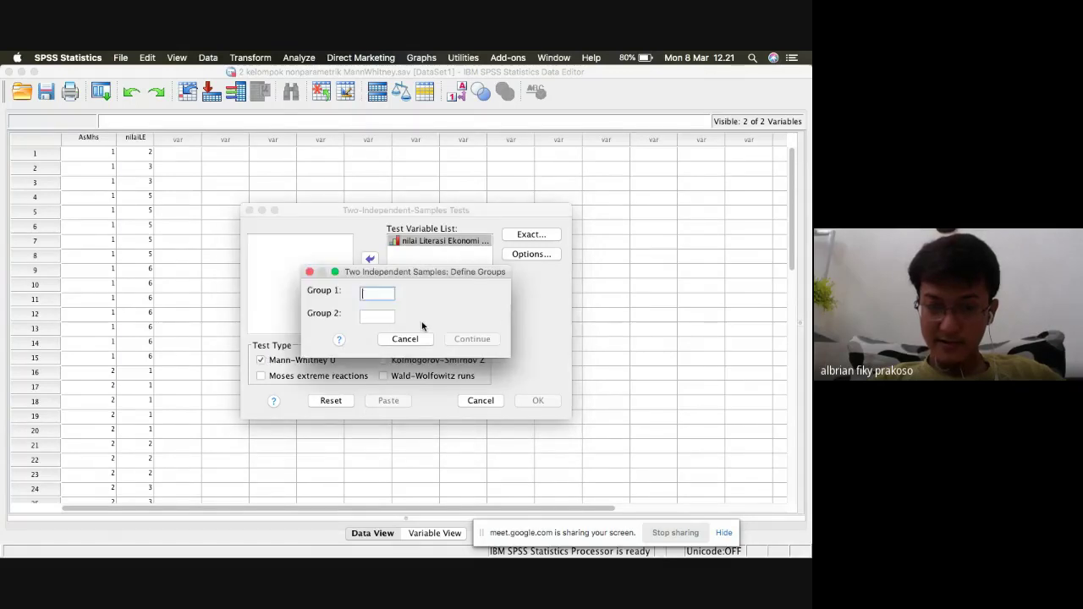
{"action": "type", "text": "1"}
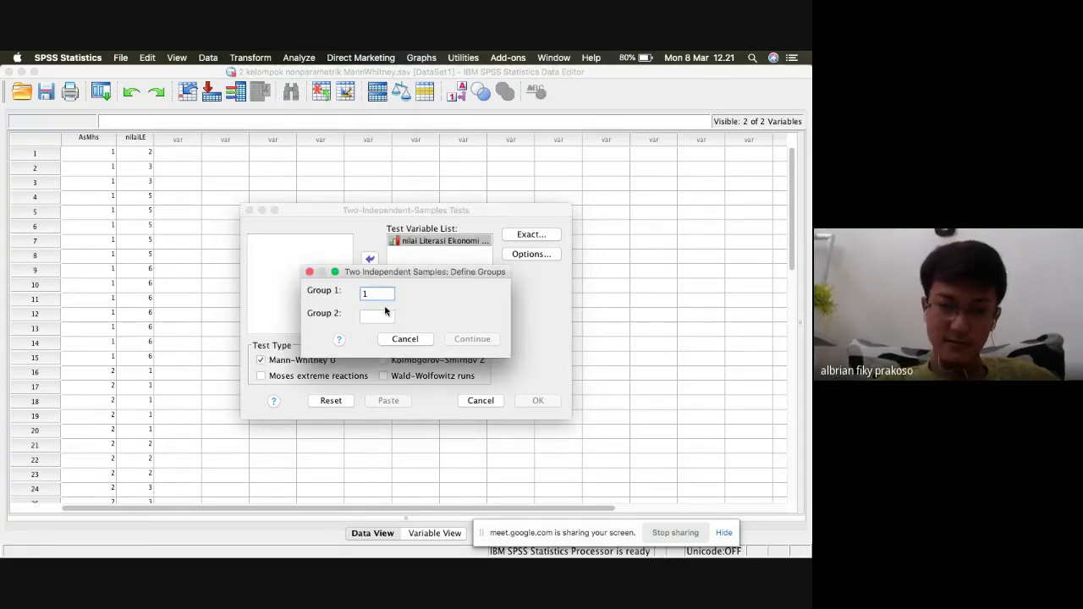
{"action": "left_click", "coordinate": [382, 313]}
{"action": "type", "text": "2"}
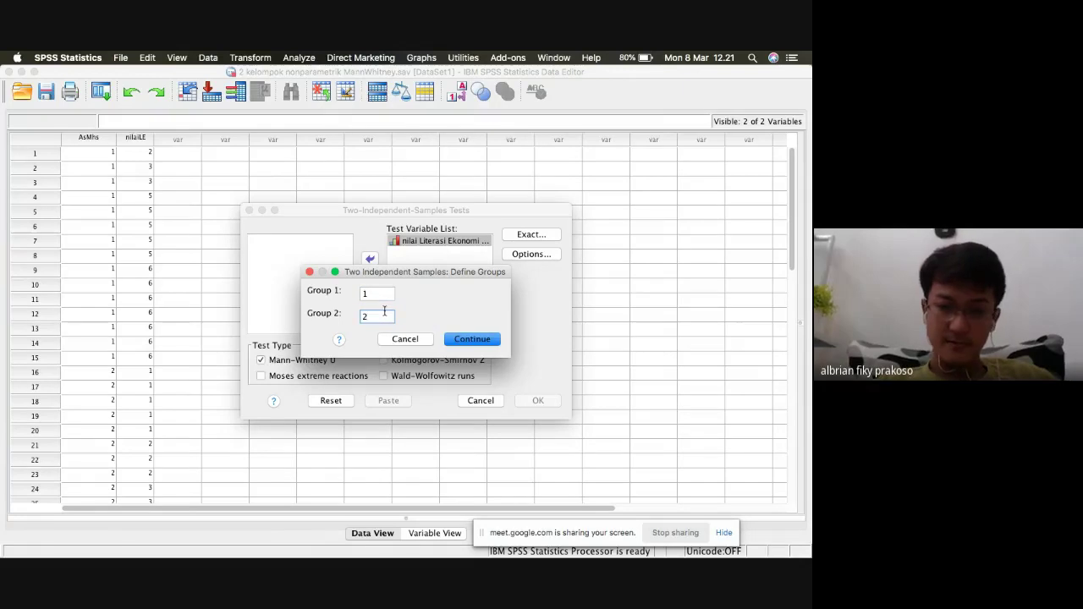
{"action": "left_click", "coordinate": [463, 339]}
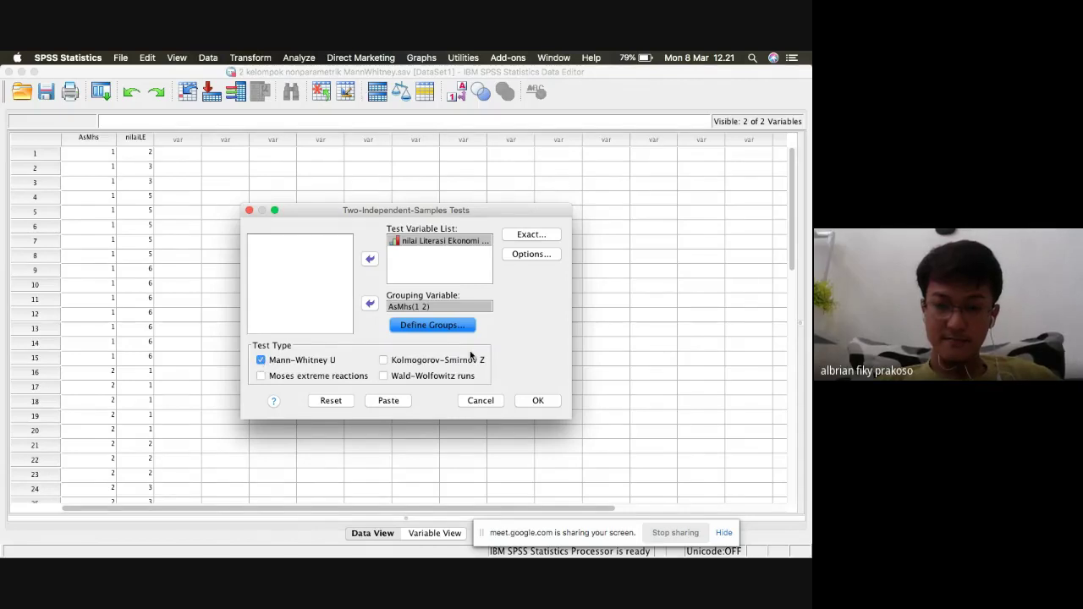
{"action": "left_click", "coordinate": [541, 401]}
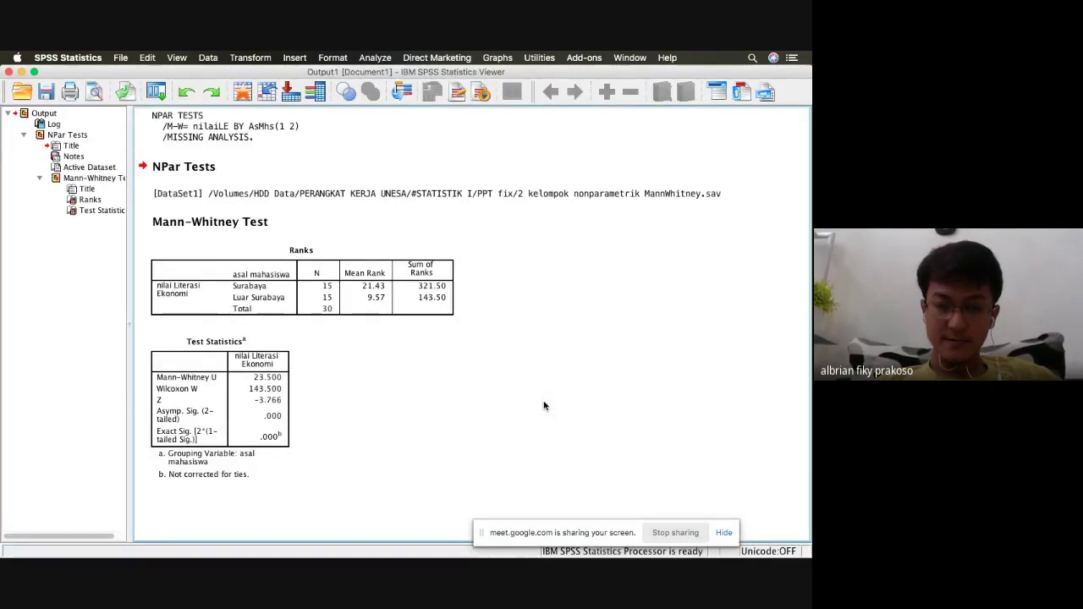
Examine the Ranks and Test Statistics output tables, and compare them with PowerPoint's Ranks interpretation and exercise table slides
{"action": "left_click", "coordinate": [391, 298]}
{"action": "left_click", "coordinate": [248, 386]}
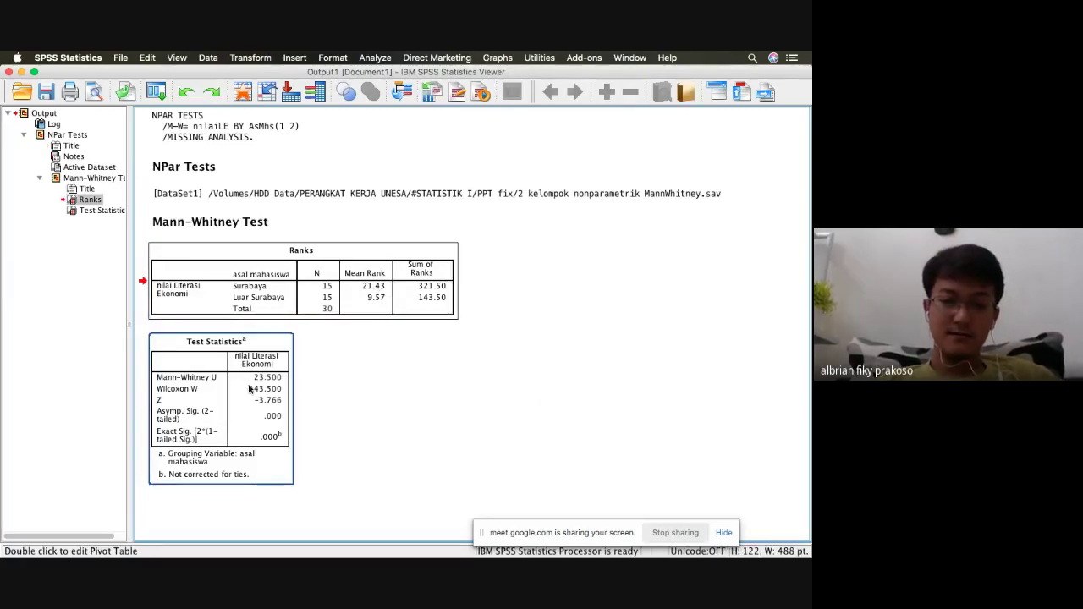
{"action": "left_click", "coordinate": [265, 286]}
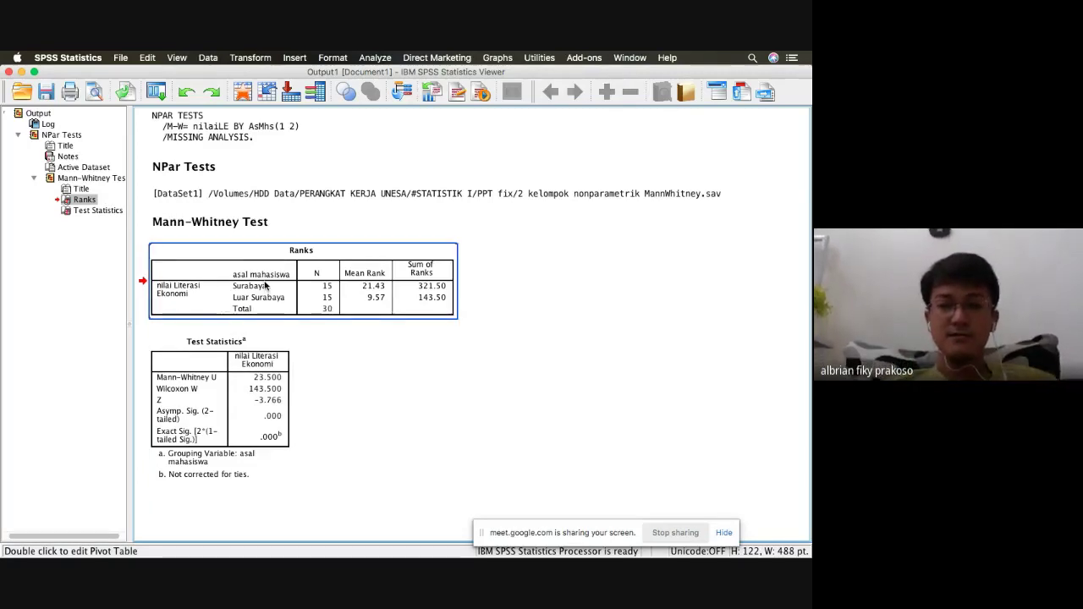
{"action": "key", "text": "super+Tab"}
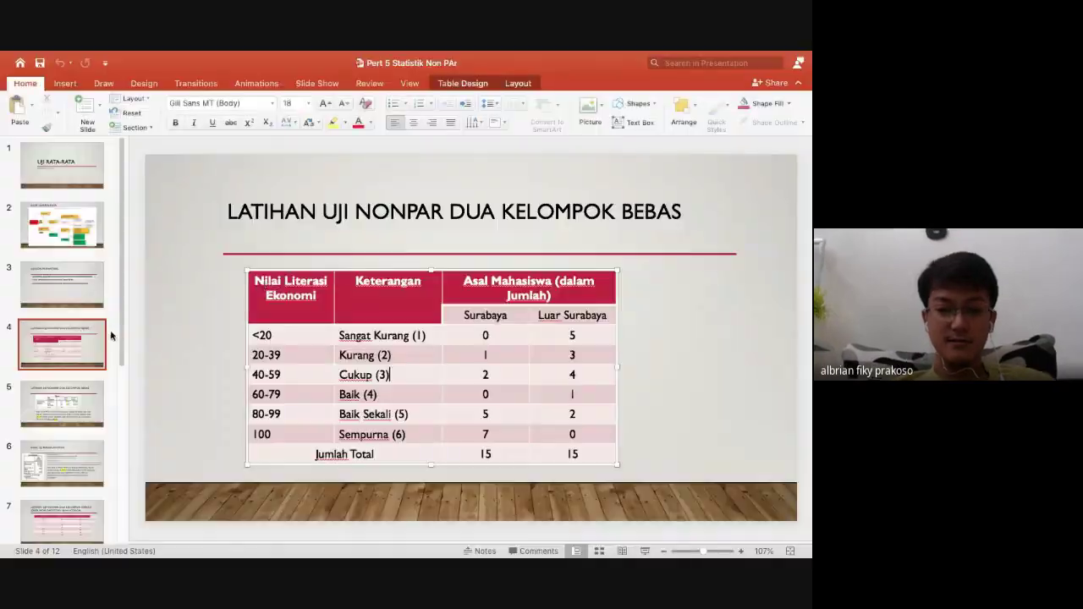
{"action": "left_click", "coordinate": [70, 407]}
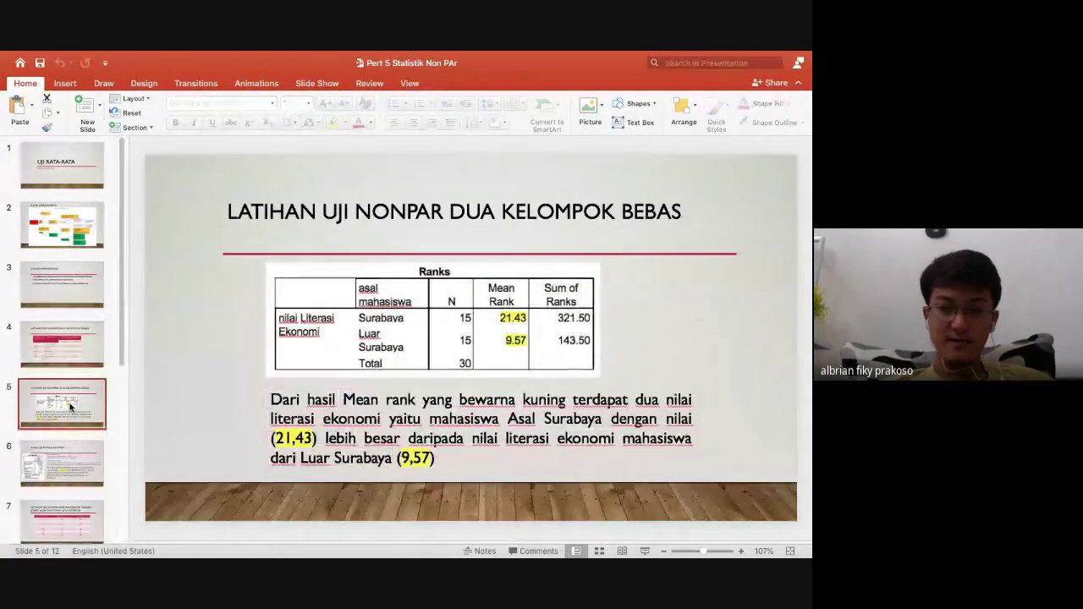
{"action": "left_click", "coordinate": [73, 349]}
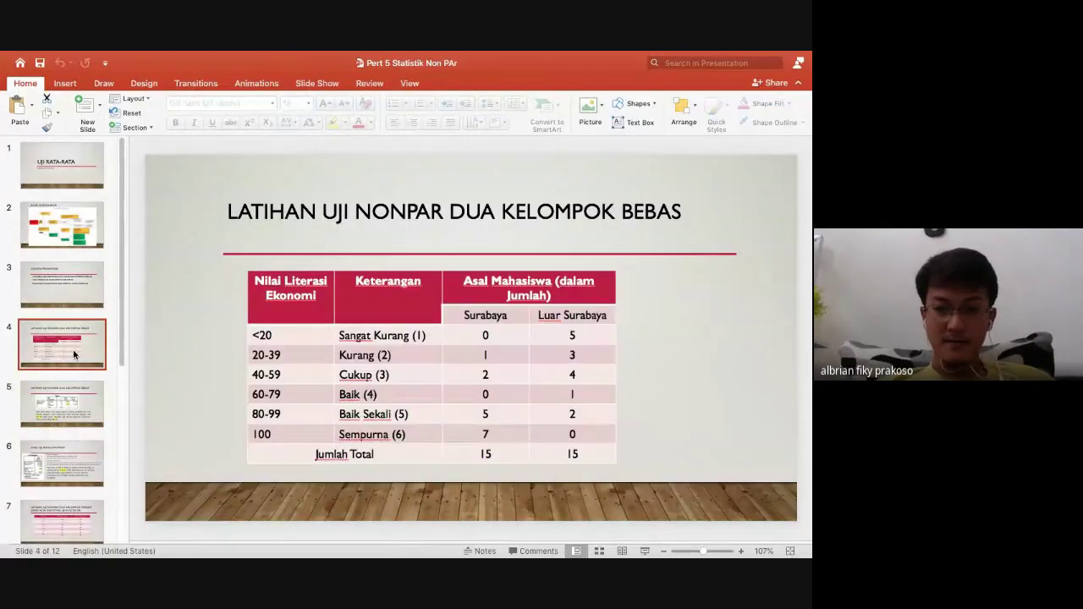
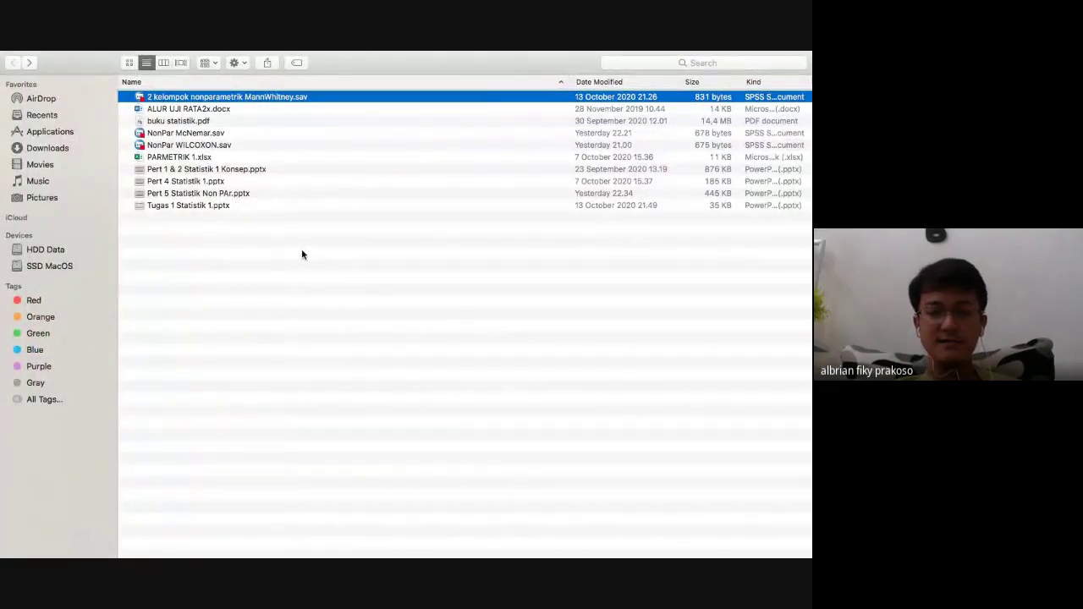
Open the NonPar WILCOXON.sav data file from the Finder file list
{"action": "left_click", "coordinate": [236, 132]}
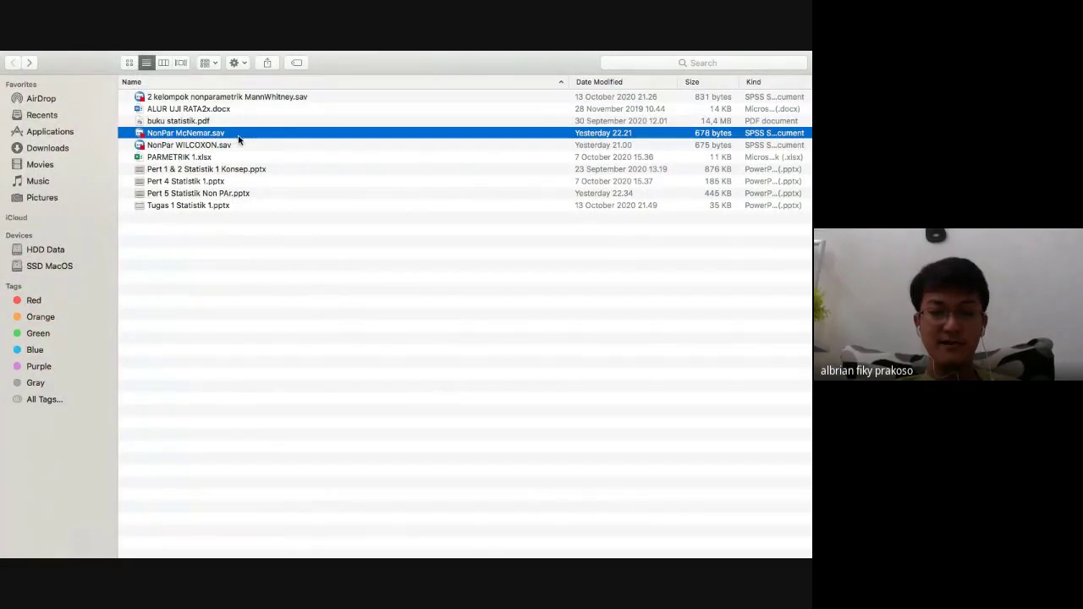
{"action": "left_click", "coordinate": [243, 145]}
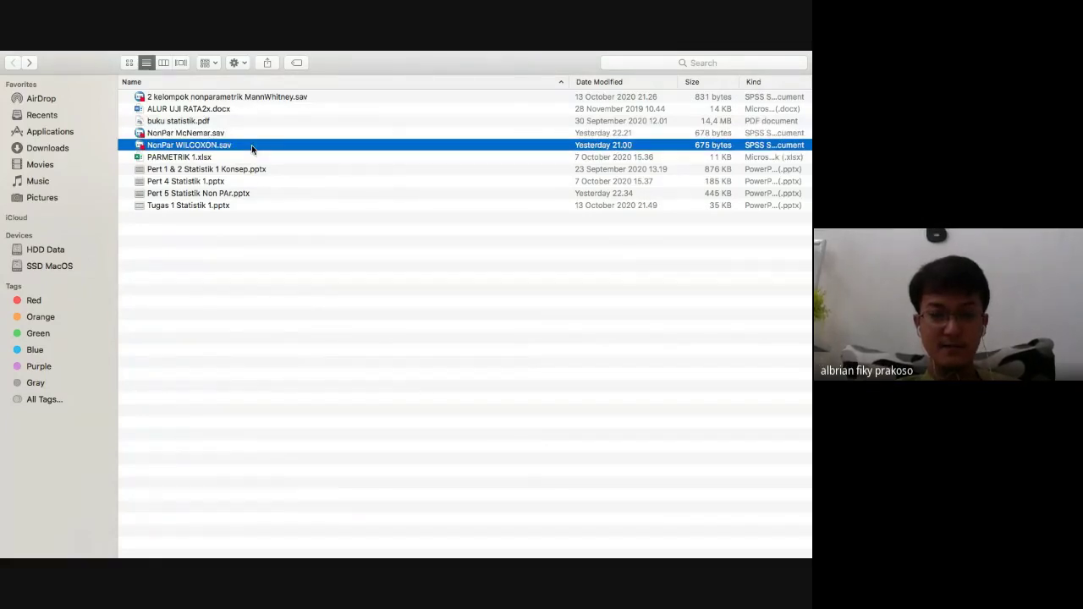
{"action": "double_click", "coordinate": [251, 145]}
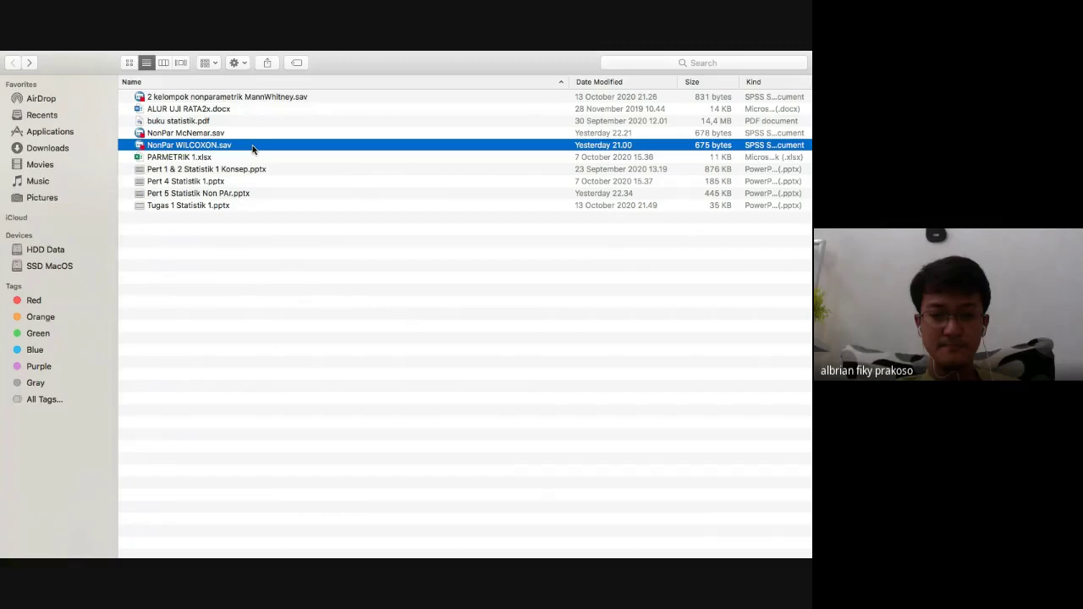
{"action": "key", "text": "ctrl+Left"}
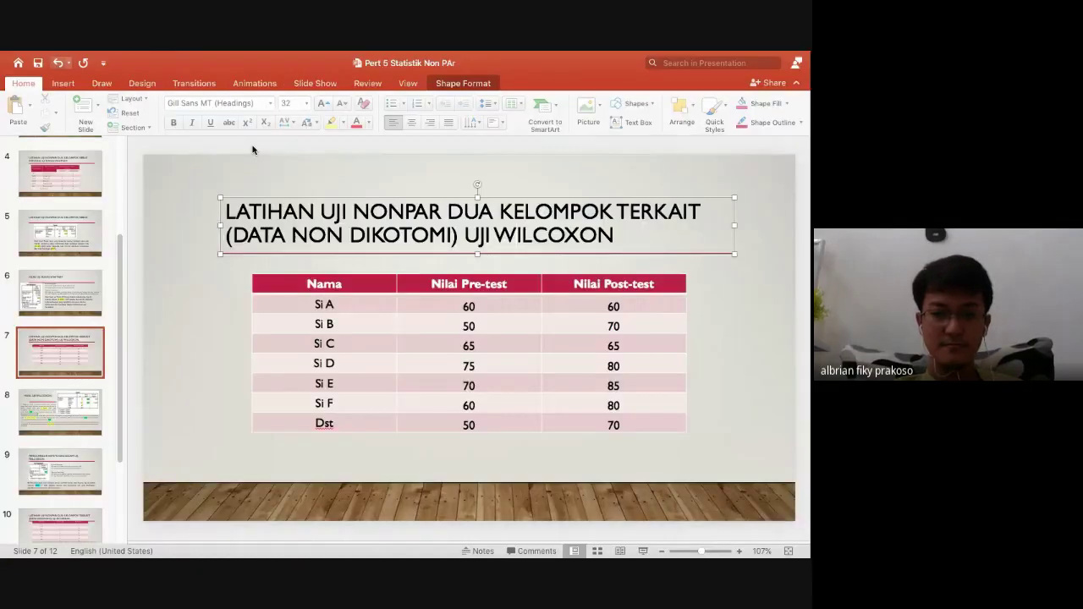
{"action": "key", "text": "ctrl+Left"}
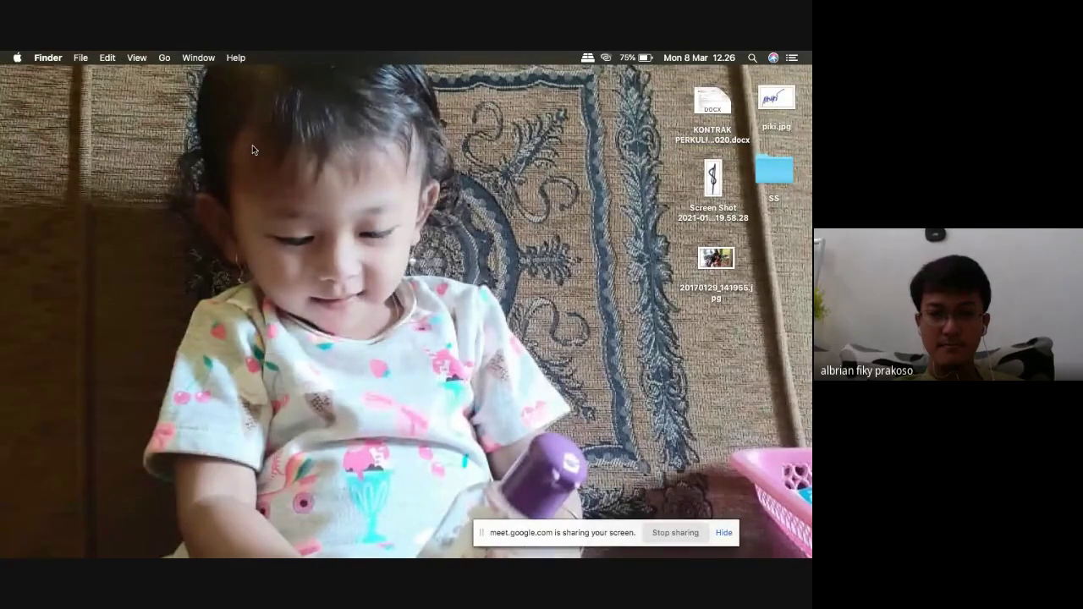
{"action": "key", "text": "ctrl+Right"}
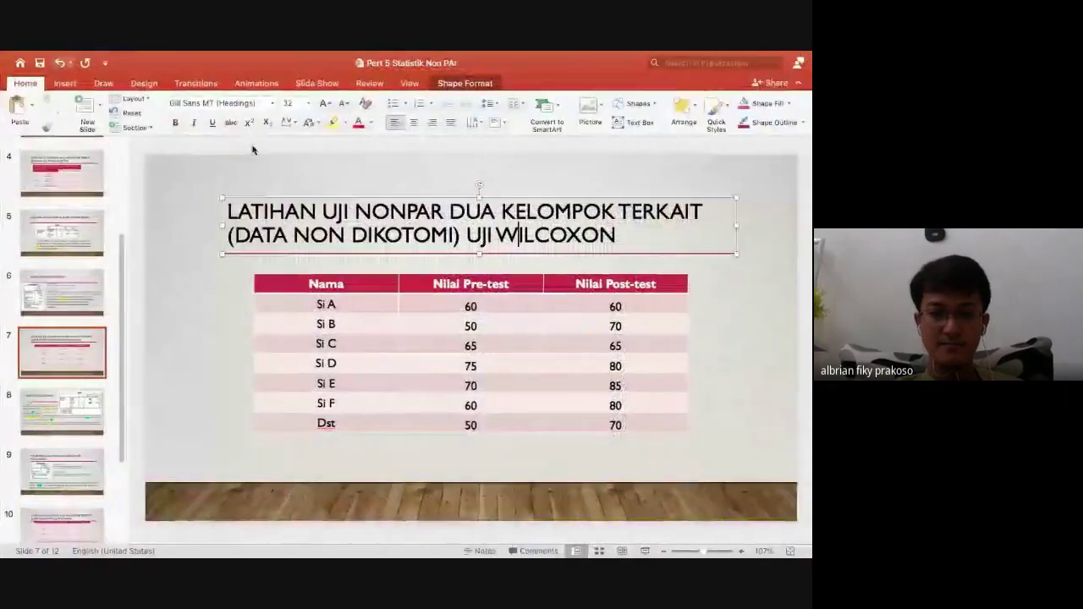
{"action": "key", "text": "ctrl+Right"}
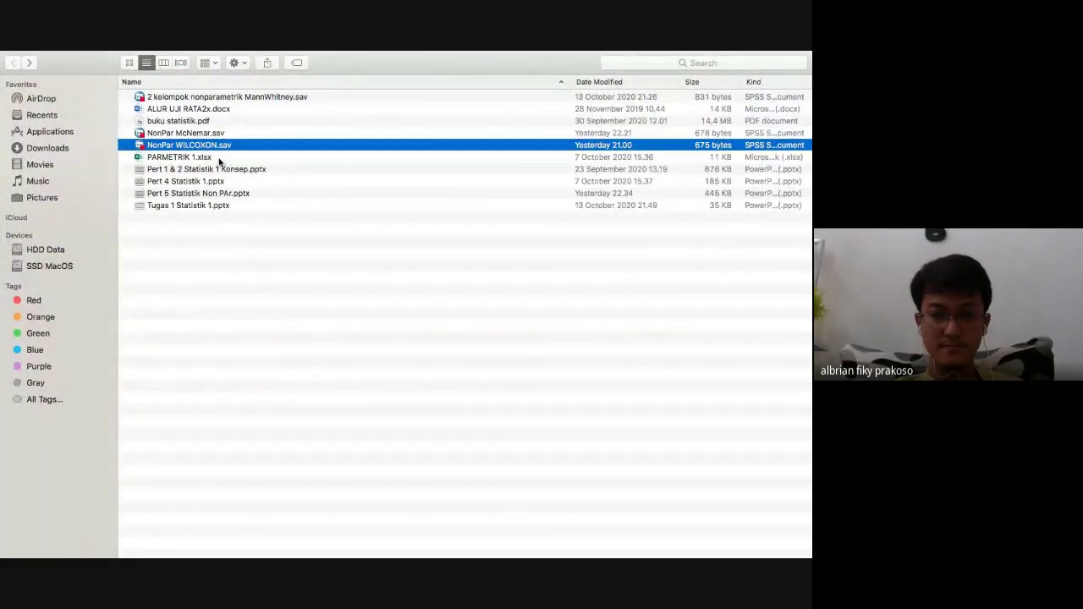
{"action": "left_click", "coordinate": [218, 158]}
{"action": "left_click", "coordinate": [244, 146]}
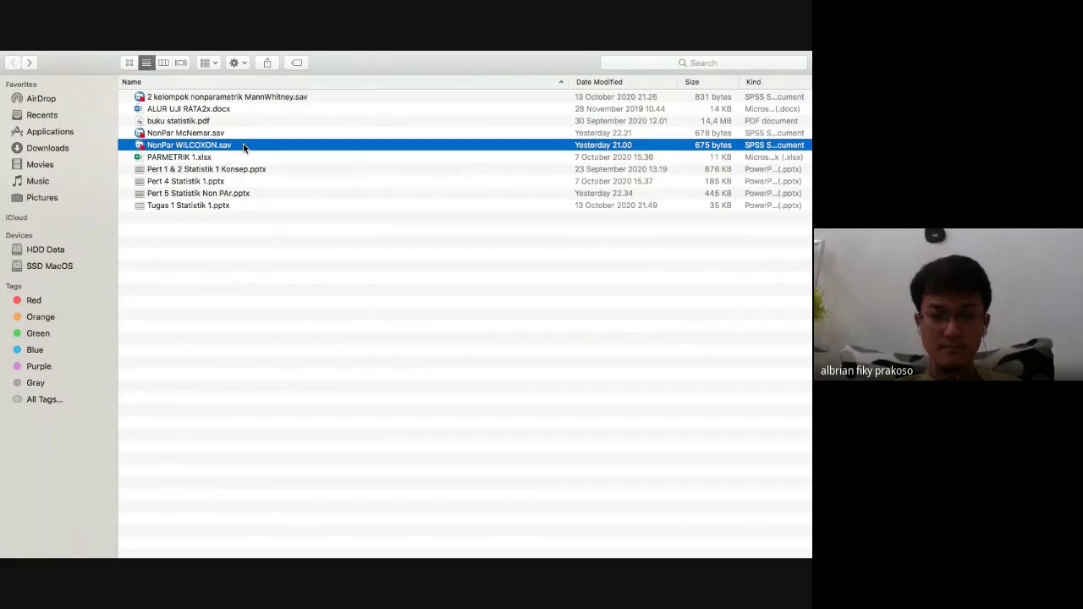
Go to the desktop and switch to SPSS Statistics to show the NonPar WILCOXON.sav data
{"action": "key", "text": "ctrl+Left"}
{"action": "key", "text": "ctrl+Left"}
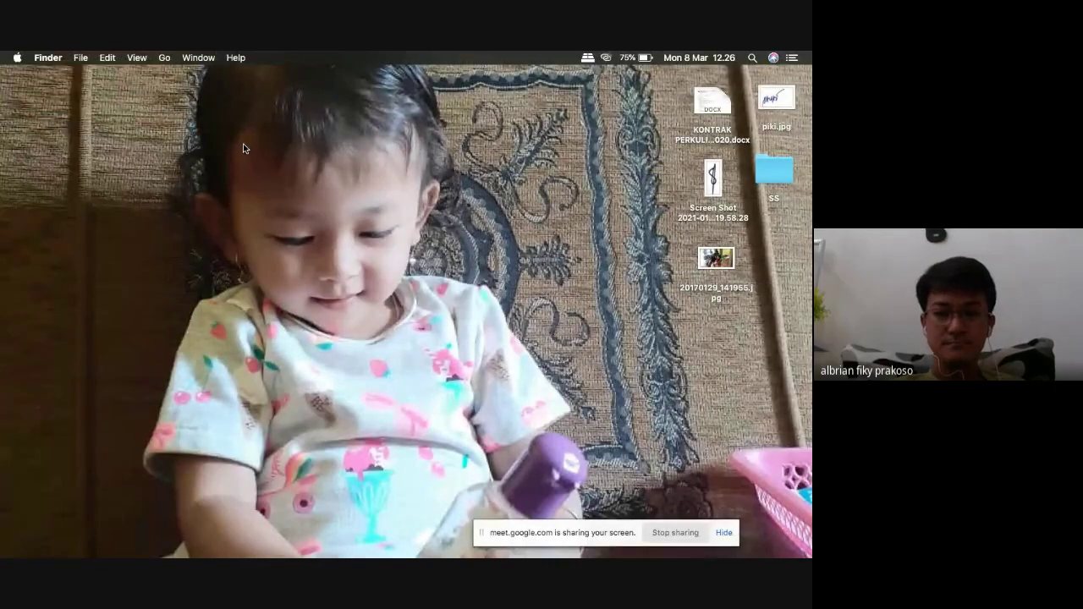
{"action": "mouse_move", "coordinate": [550, 507]}
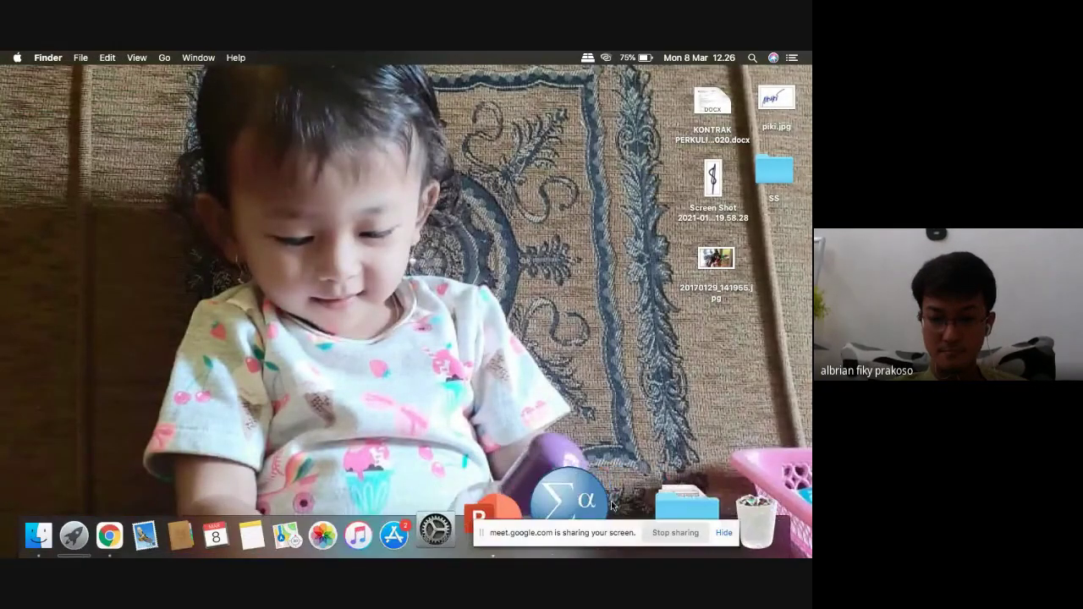
{"action": "left_click", "coordinate": [599, 505]}
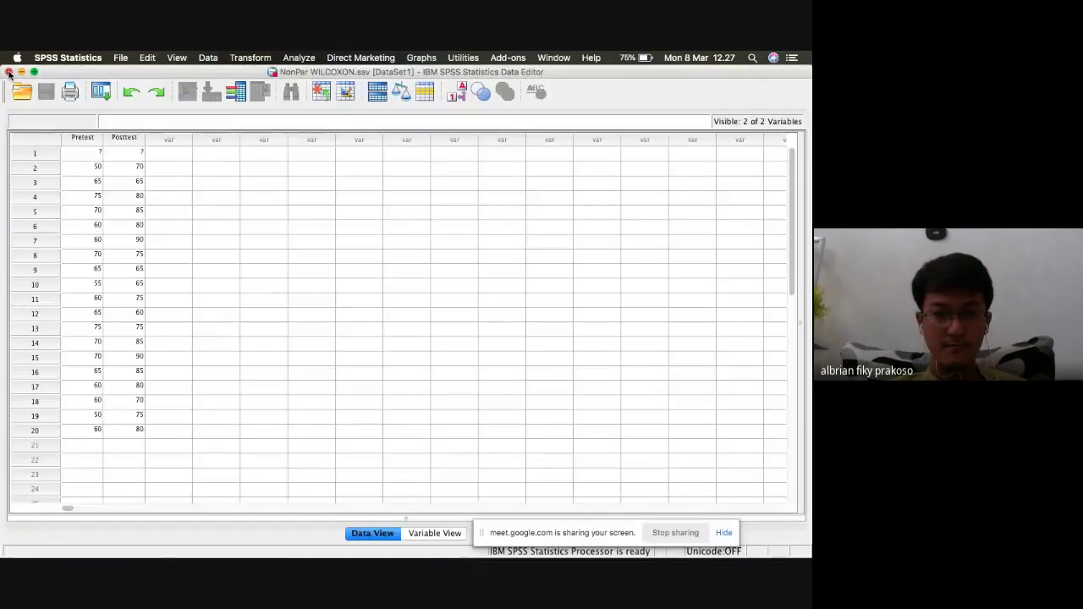
Compare the first Pretest and Posttest values with PowerPoint's Wilcoxon exercise table, selecting the student entries in its Nama column
{"action": "left_click", "coordinate": [140, 183]}
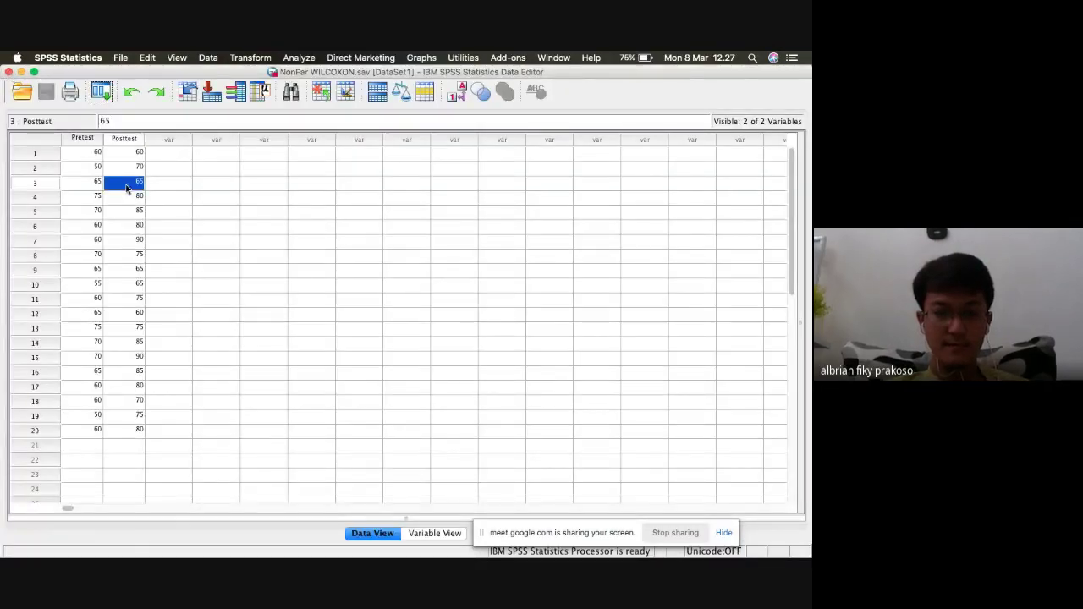
{"action": "left_click", "coordinate": [95, 153]}
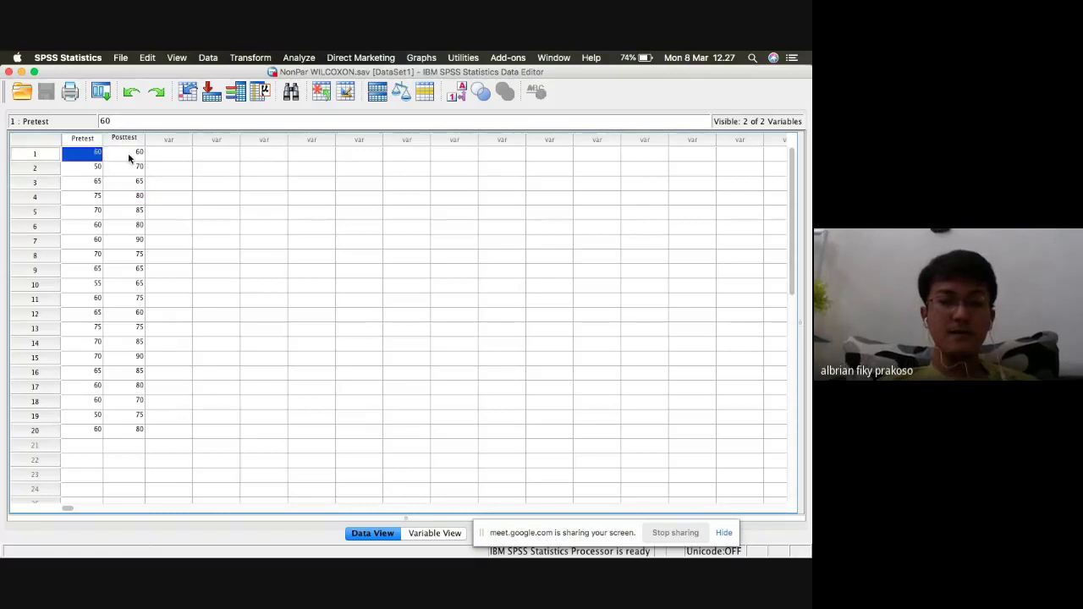
{"action": "left_click", "coordinate": [133, 154]}
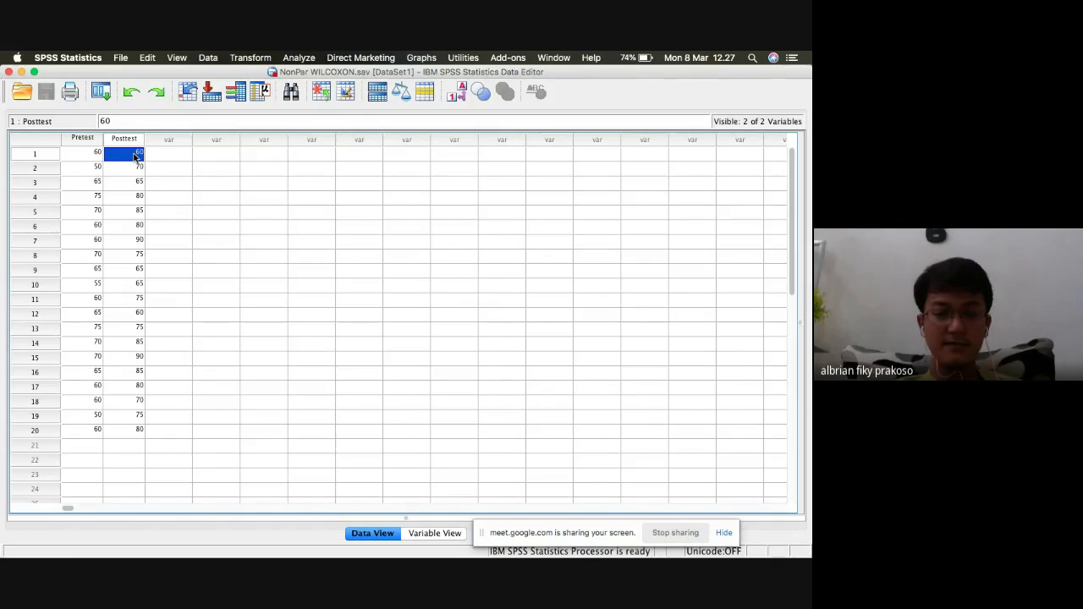
{"action": "key", "text": "ctrl+Right"}
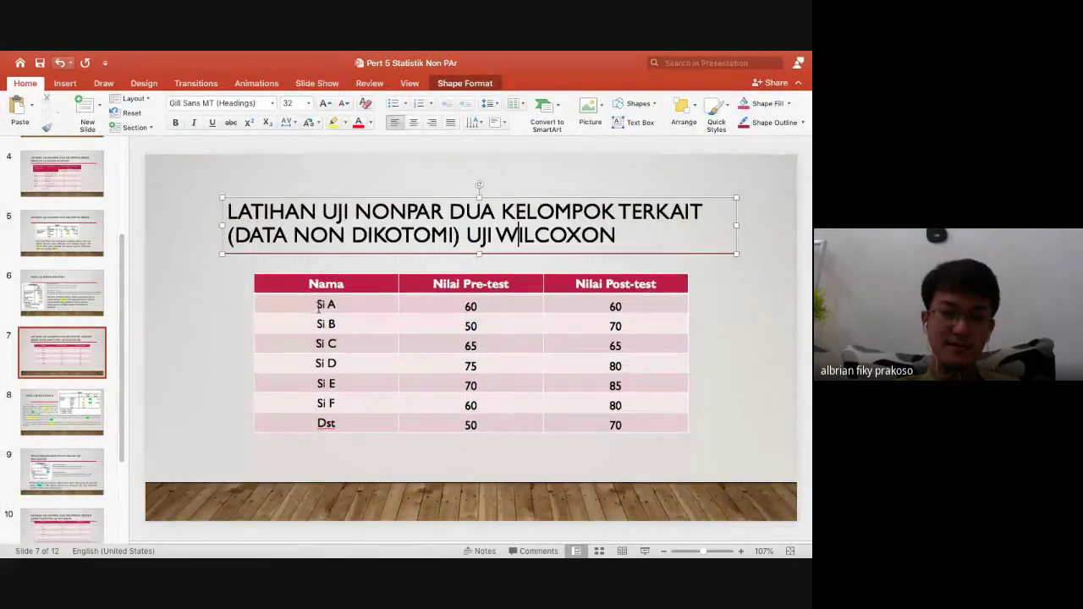
{"action": "left_click_drag", "start_coordinate": [319, 301], "coordinate": [341, 420]}
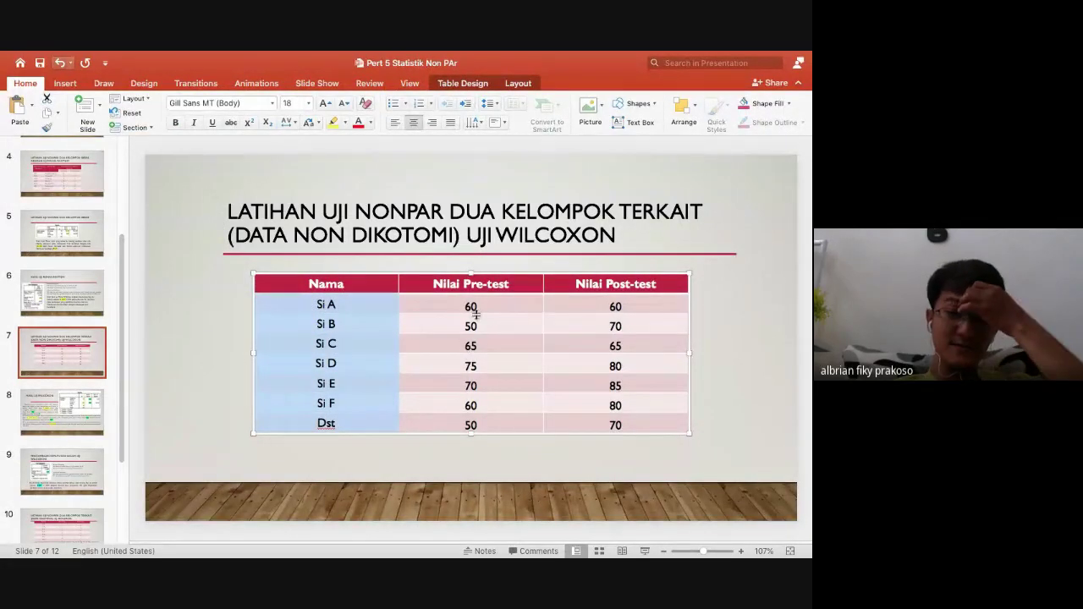
Compare the pre-test and post-test scores in PowerPoint's Wilcoxon exercise table with the Pretest and Posttest columns in the SPSS data
{"action": "left_click_drag", "start_coordinate": [471, 306], "coordinate": [598, 420]}
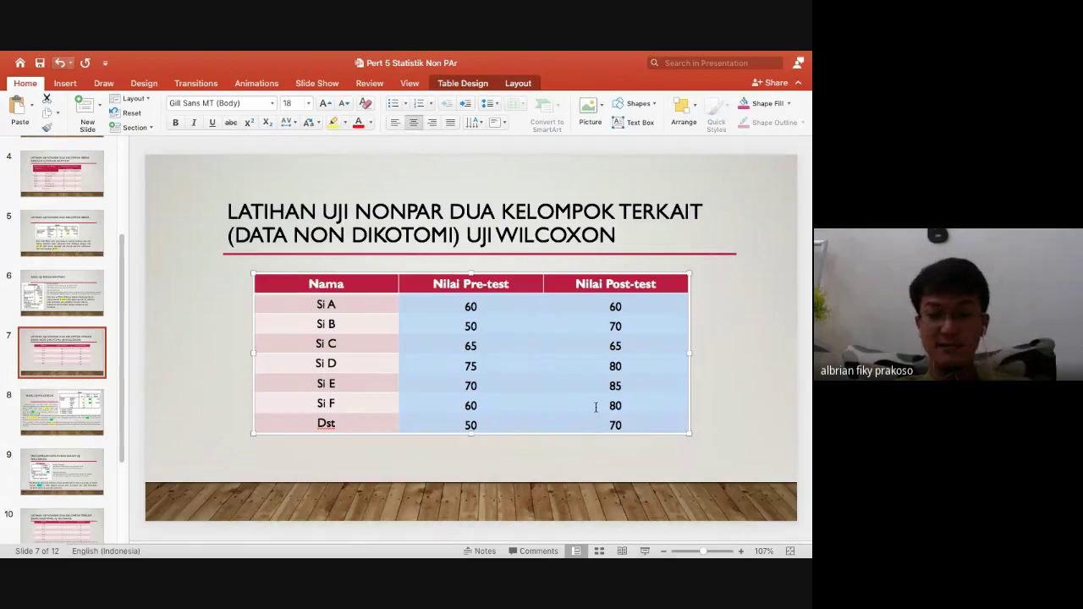
{"action": "key", "text": "ctrl+Left"}
{"action": "key", "text": "ctrl+Right"}
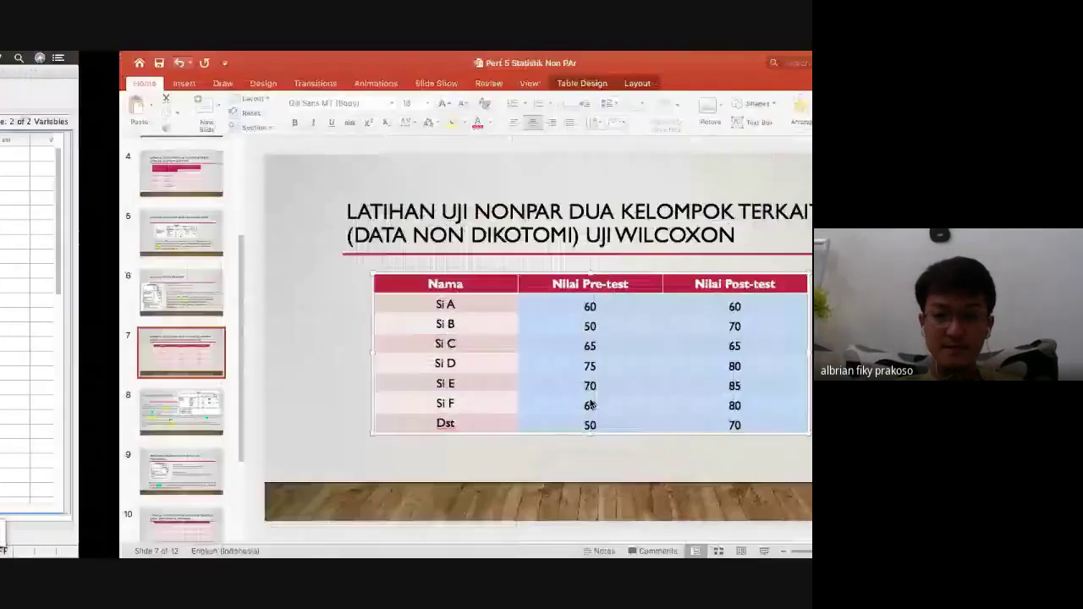
{"action": "key", "text": "ctrl+Left"}
{"action": "left_click", "coordinate": [134, 200]}
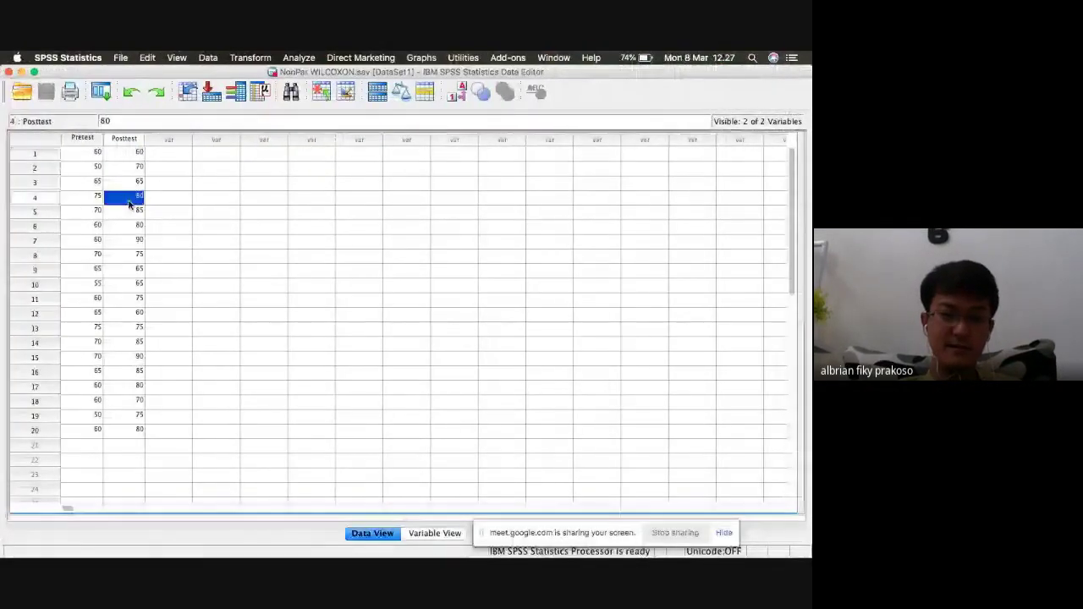
{"action": "key", "text": "ctrl+Right"}
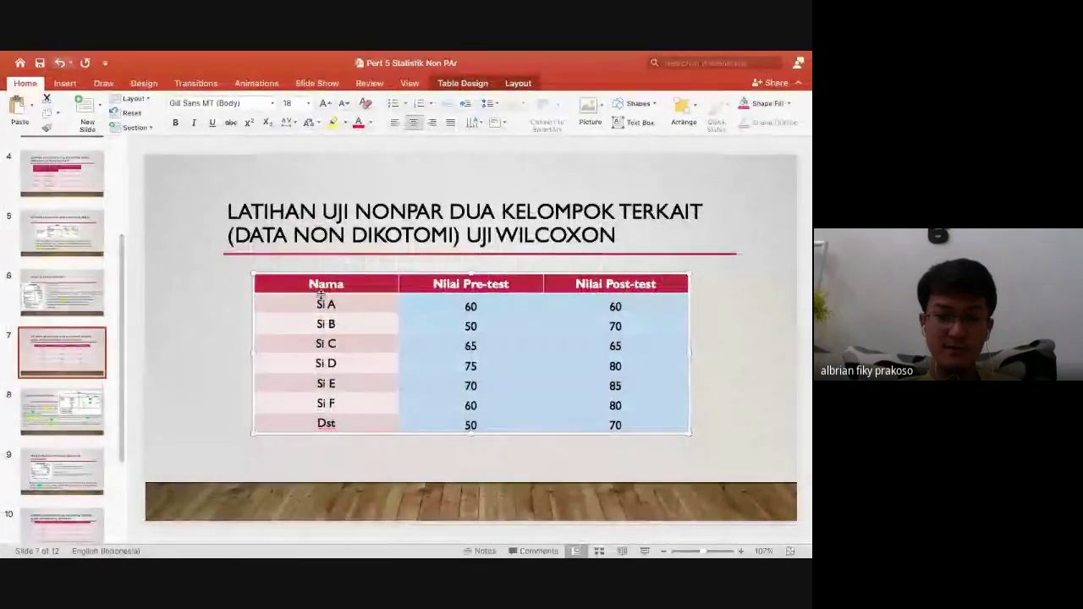
{"action": "key", "text": "ctrl+Left"}
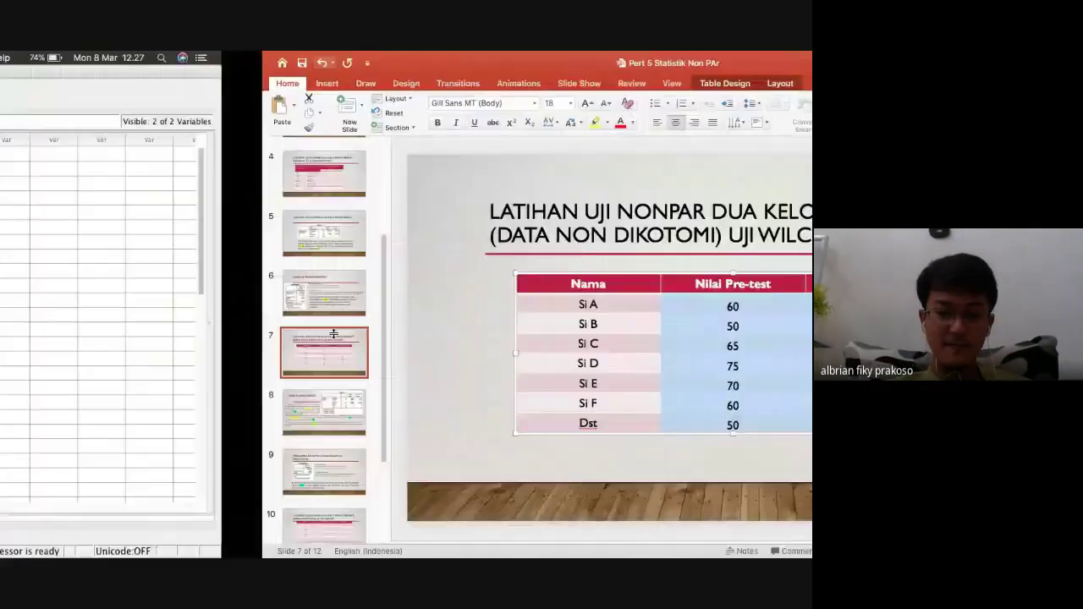
{"action": "left_click", "coordinate": [98, 430]}
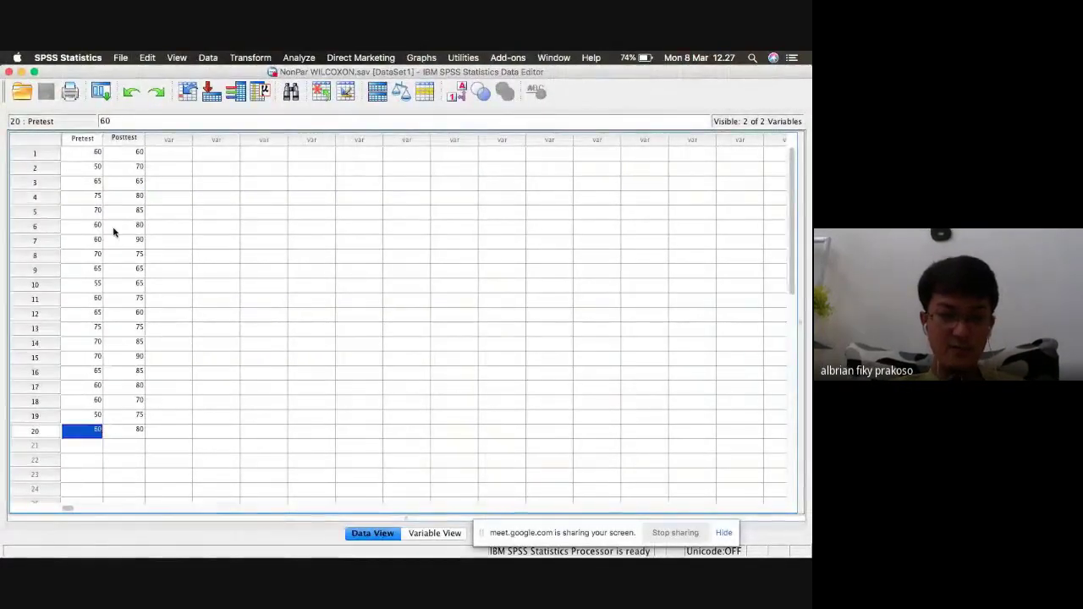
{"action": "left_click", "coordinate": [89, 156]}
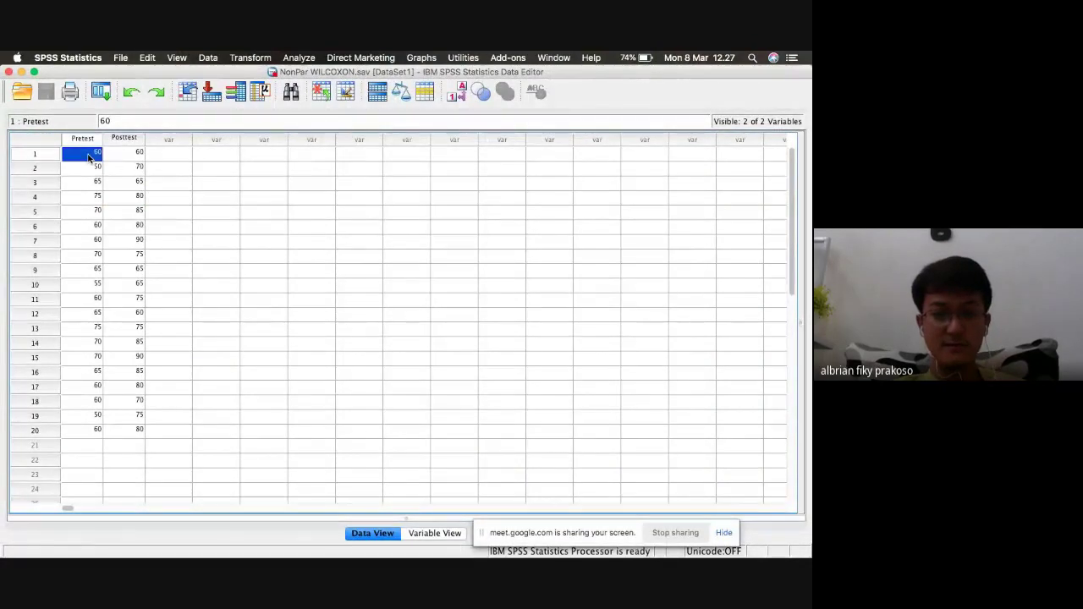
{"action": "left_click_drag", "start_coordinate": [91, 158], "coordinate": [131, 416]}
{"action": "left_click", "coordinate": [86, 159]}
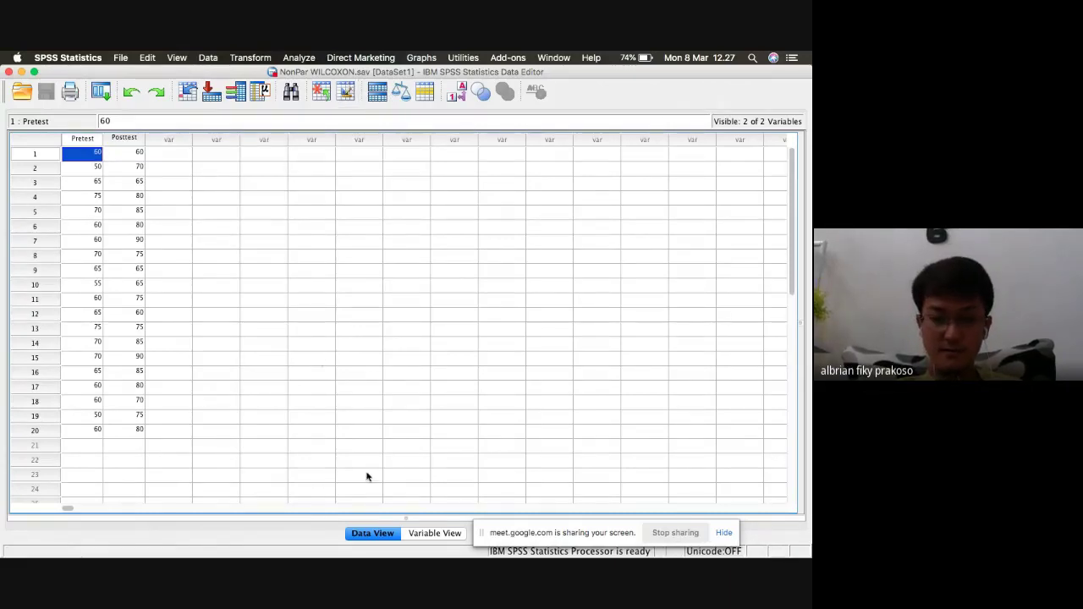
Examine the definitions of the Pretest and Posttest variables, including their names
{"action": "left_click", "coordinate": [428, 532]}
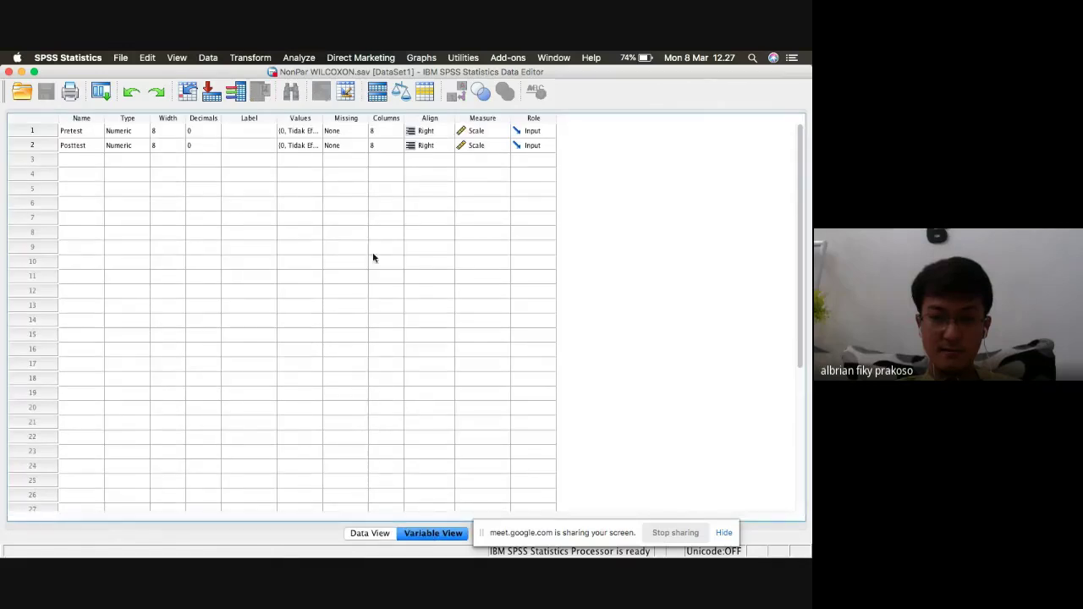
{"action": "left_click", "coordinate": [375, 534]}
{"action": "left_click", "coordinate": [410, 533]}
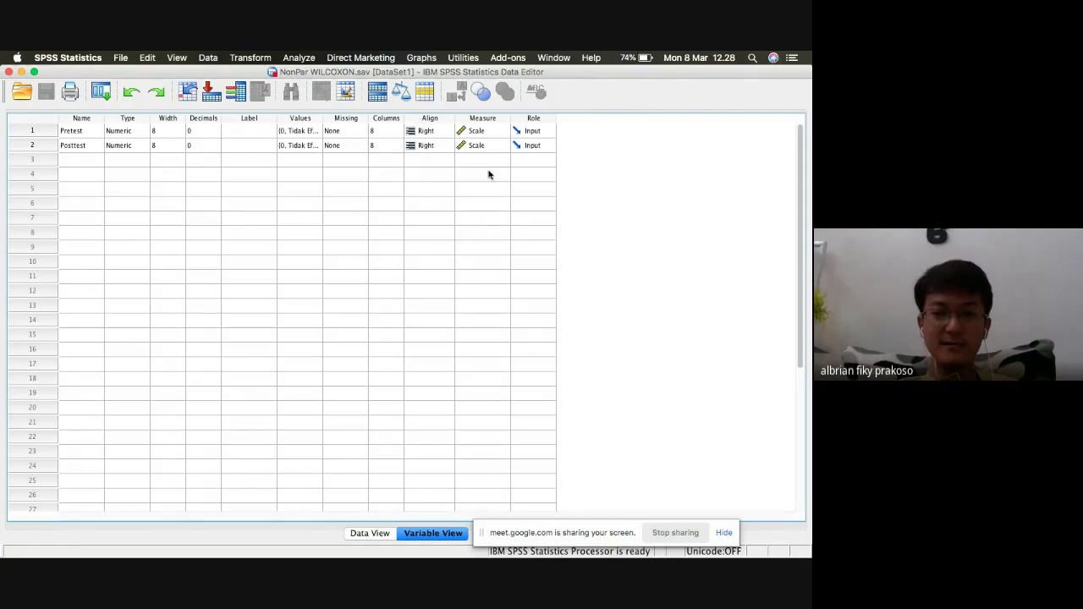
{"action": "left_click", "coordinate": [85, 134]}
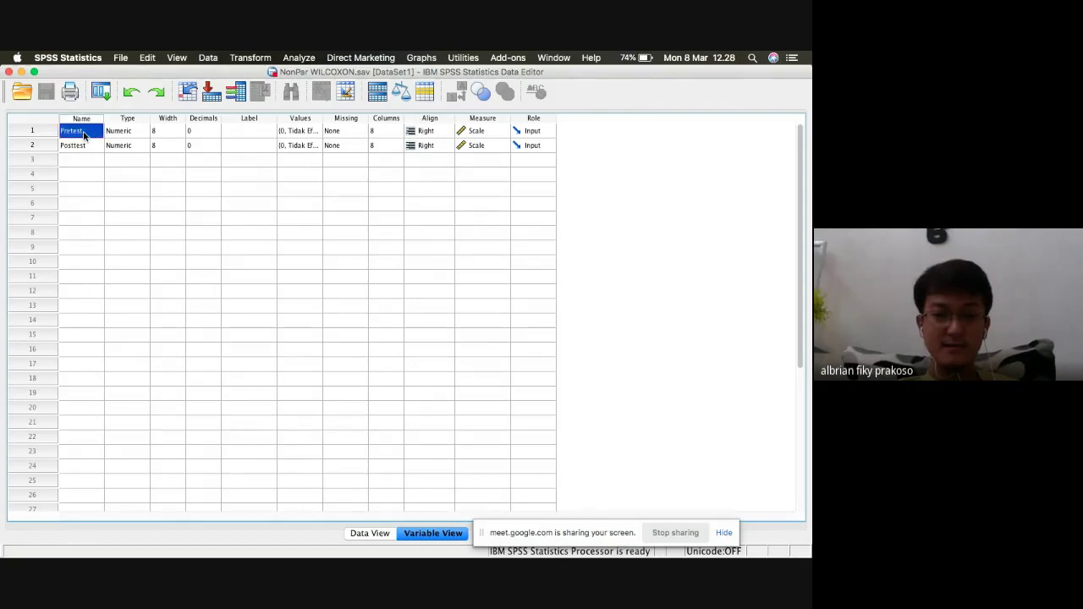
{"action": "left_click", "coordinate": [85, 145]}
{"action": "double_click", "coordinate": [82, 131]}
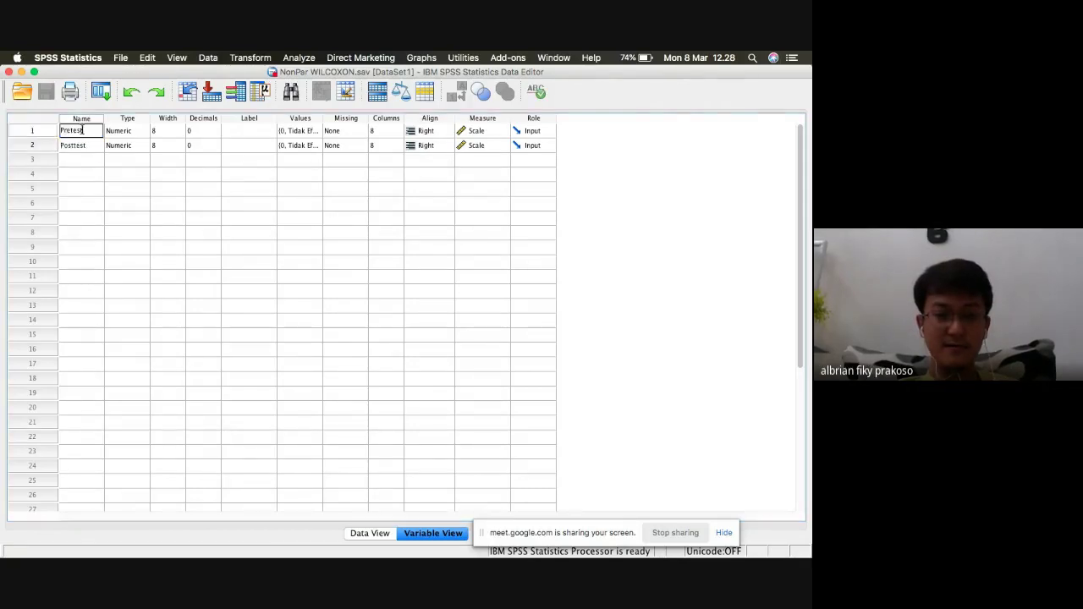
{"action": "left_click", "coordinate": [83, 147]}
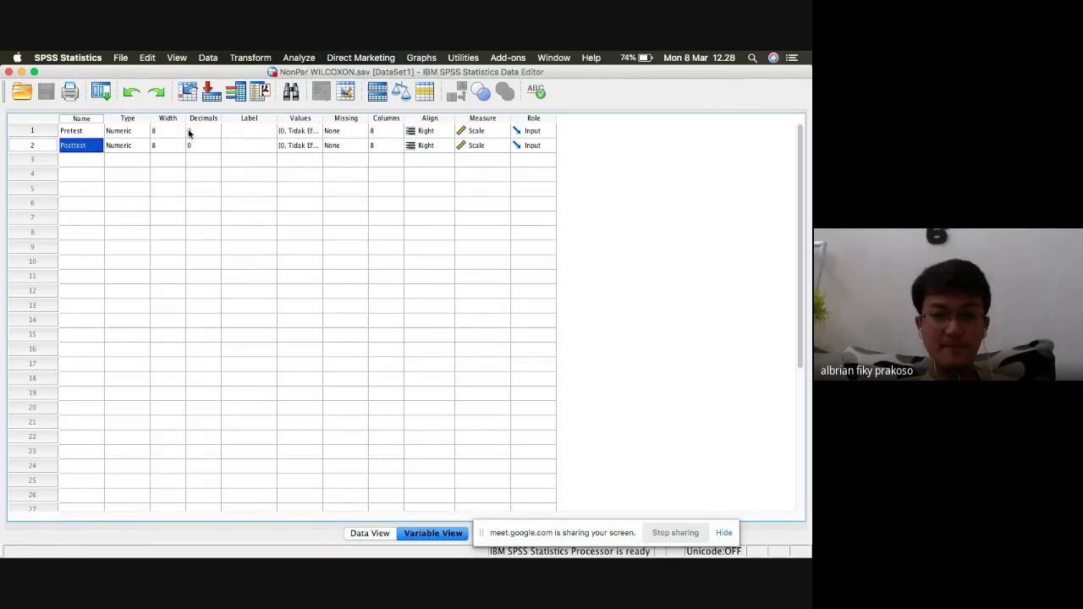
Remove the value labels 0 = "Tidak Efektif" and 1 = "Efektif" from the Pretest variable
{"action": "left_click", "coordinate": [308, 133]}
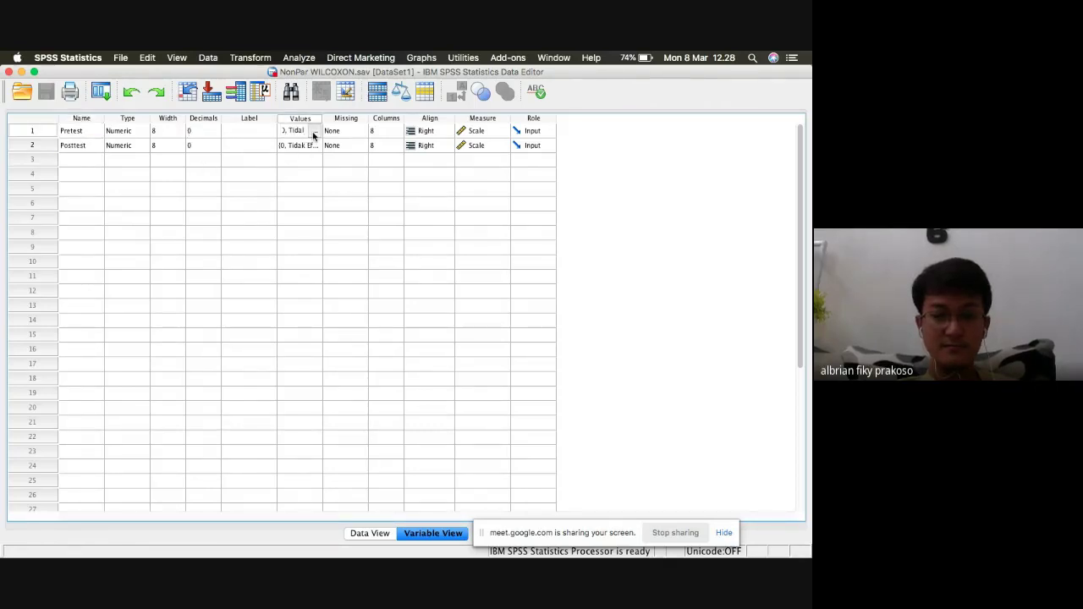
{"action": "left_click", "coordinate": [313, 134]}
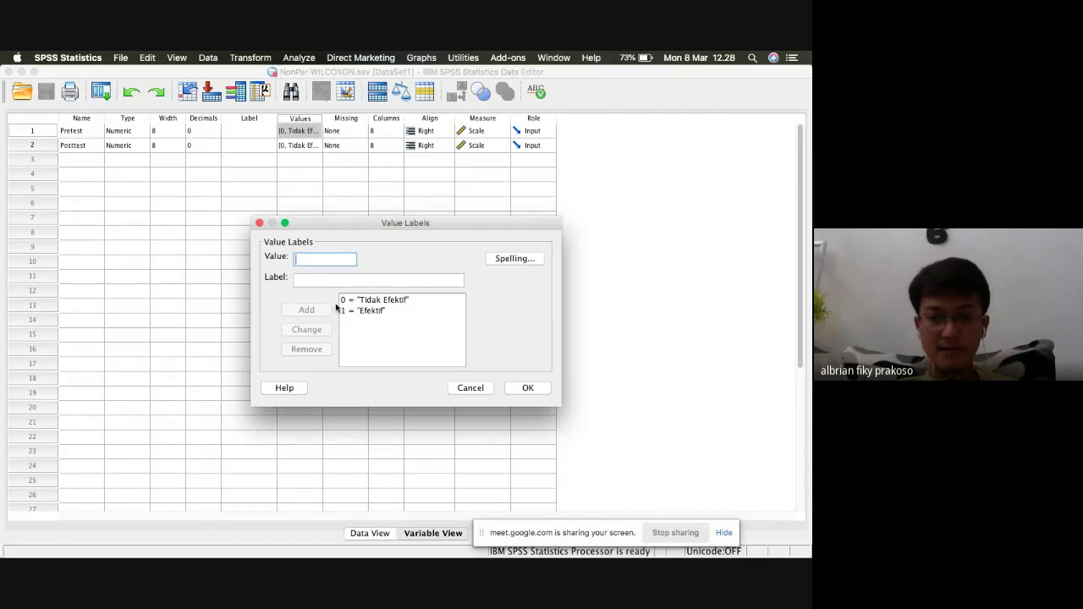
{"action": "left_click", "coordinate": [367, 300]}
{"action": "left_click", "coordinate": [320, 348]}
{"action": "left_click", "coordinate": [364, 300]}
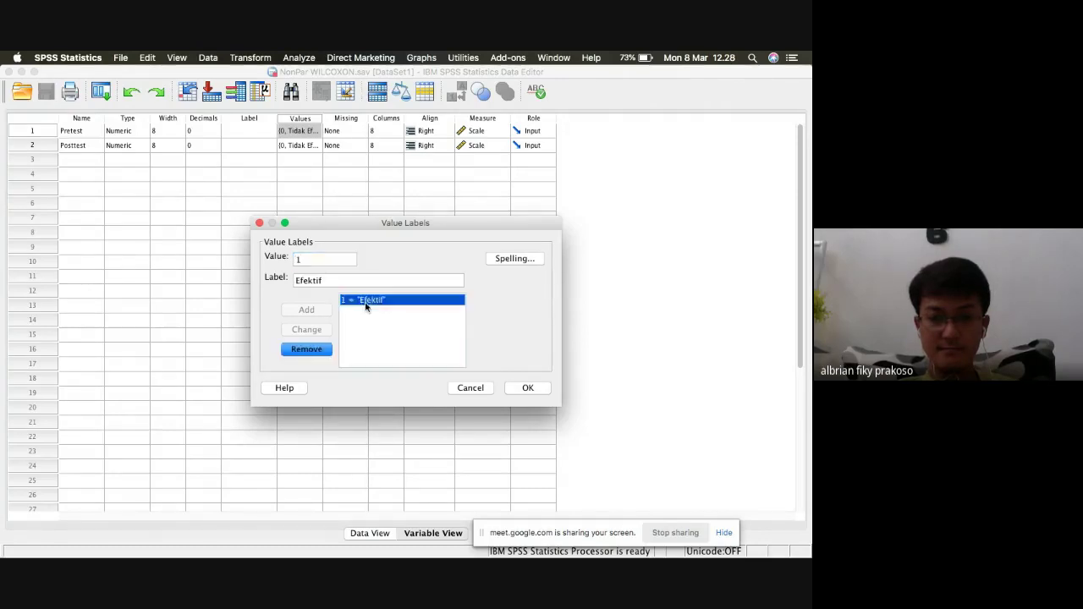
{"action": "left_click", "coordinate": [311, 349]}
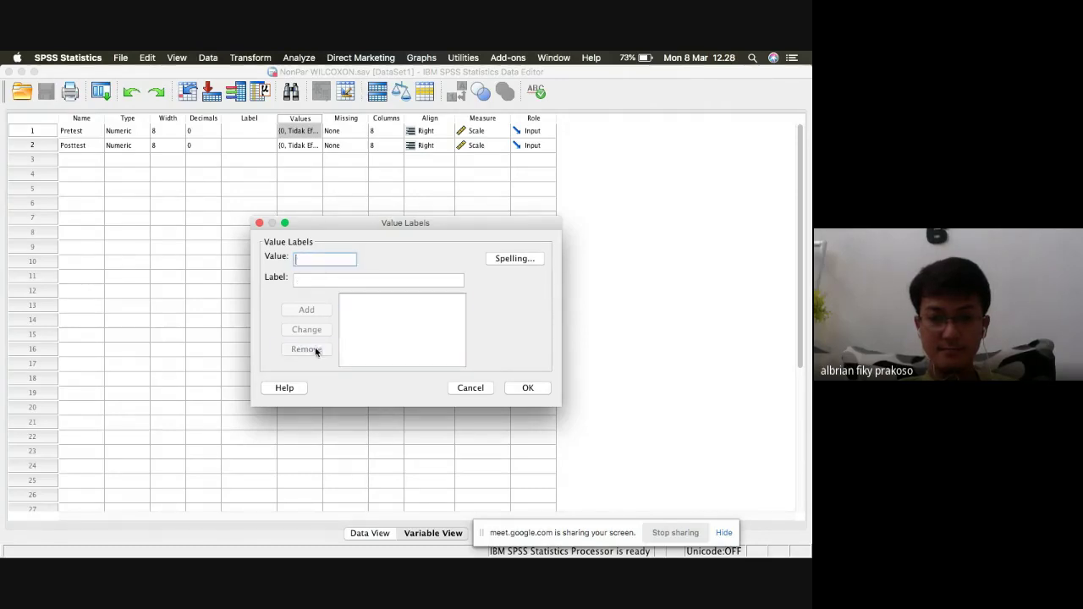
{"action": "left_click", "coordinate": [535, 387]}
Remove the value labels for 0 and 1 from the Posttest variable
{"action": "left_click", "coordinate": [307, 146]}
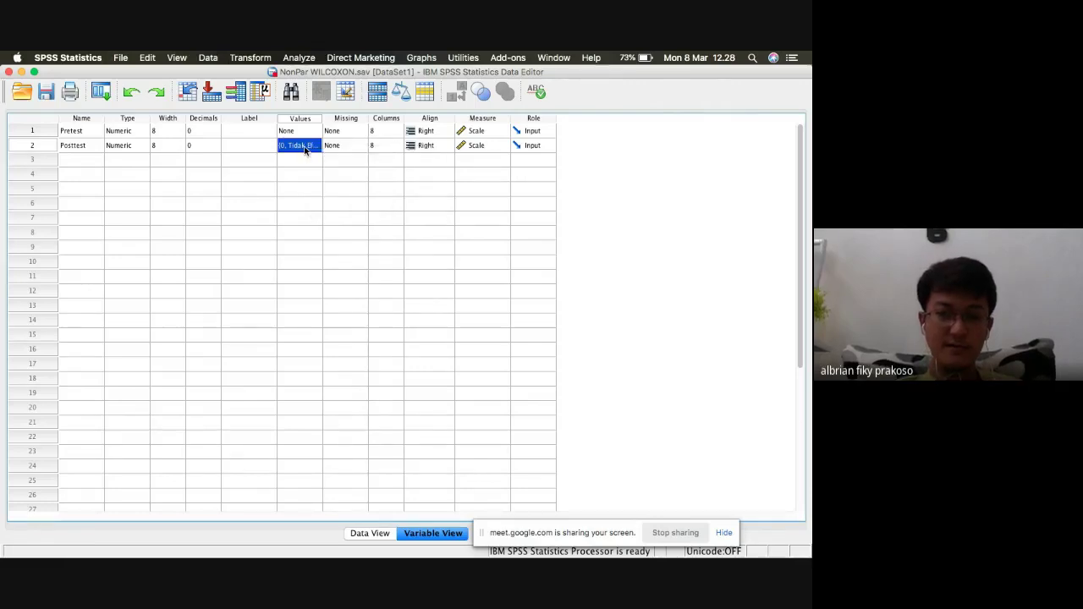
{"action": "left_click", "coordinate": [305, 150]}
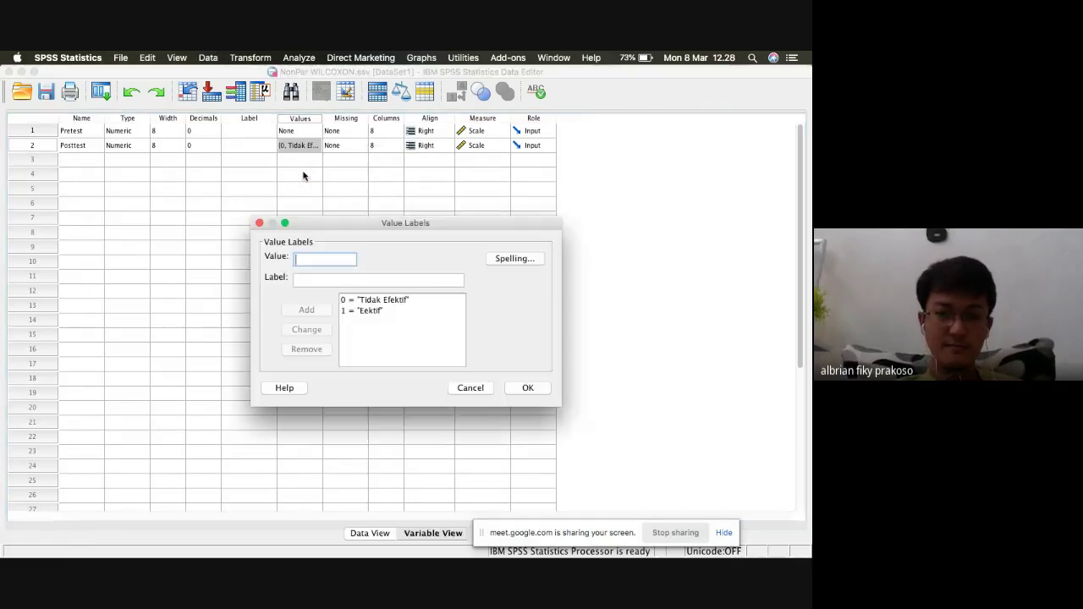
{"action": "left_click", "coordinate": [347, 301]}
{"action": "left_click", "coordinate": [306, 348]}
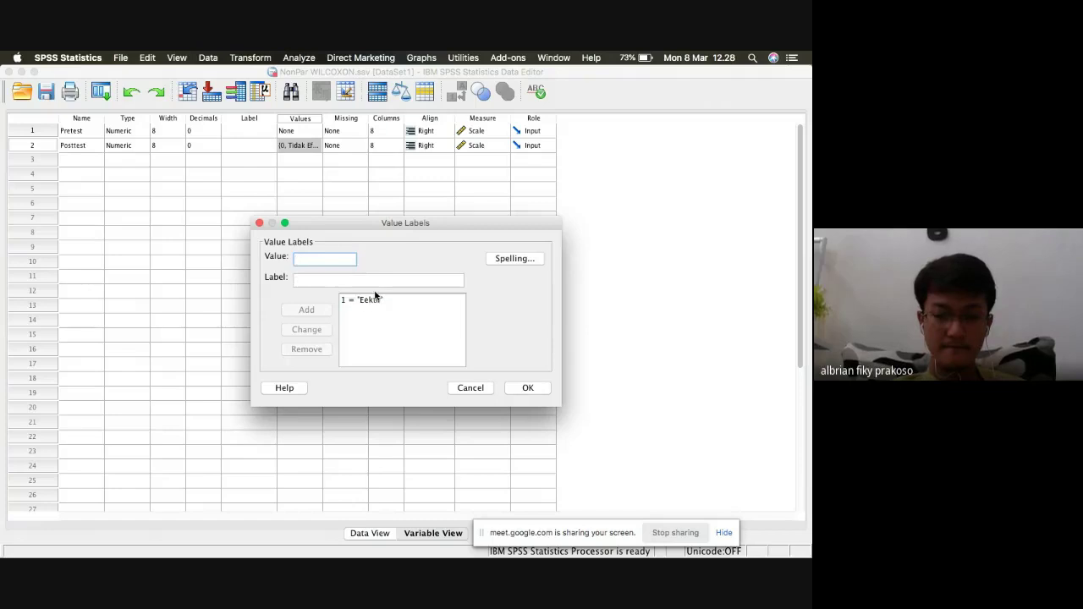
{"action": "left_click", "coordinate": [357, 301]}
{"action": "left_click", "coordinate": [307, 350]}
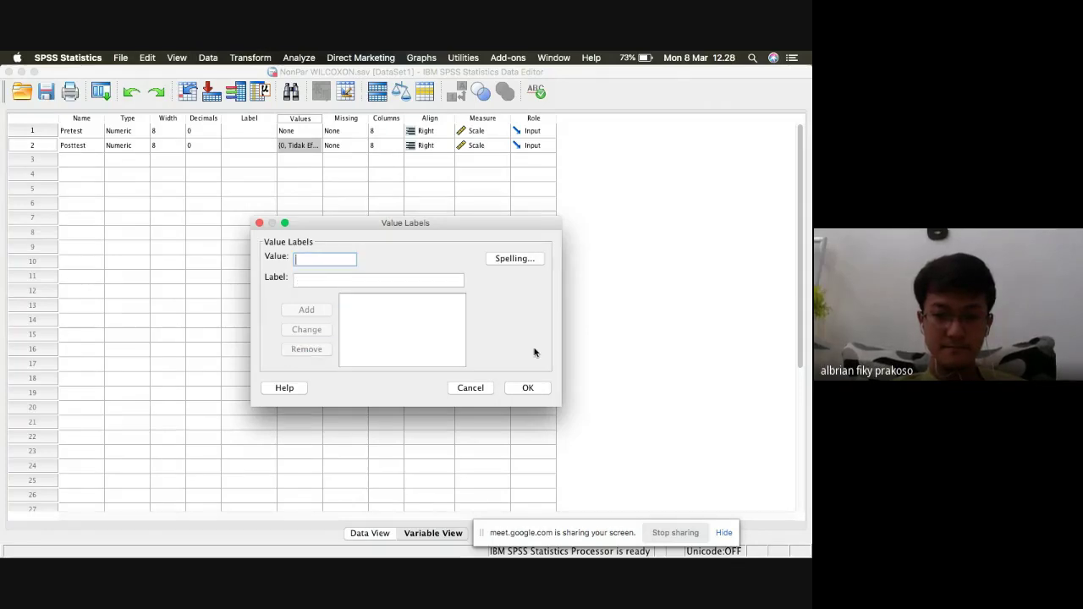
{"action": "left_click", "coordinate": [536, 388]}
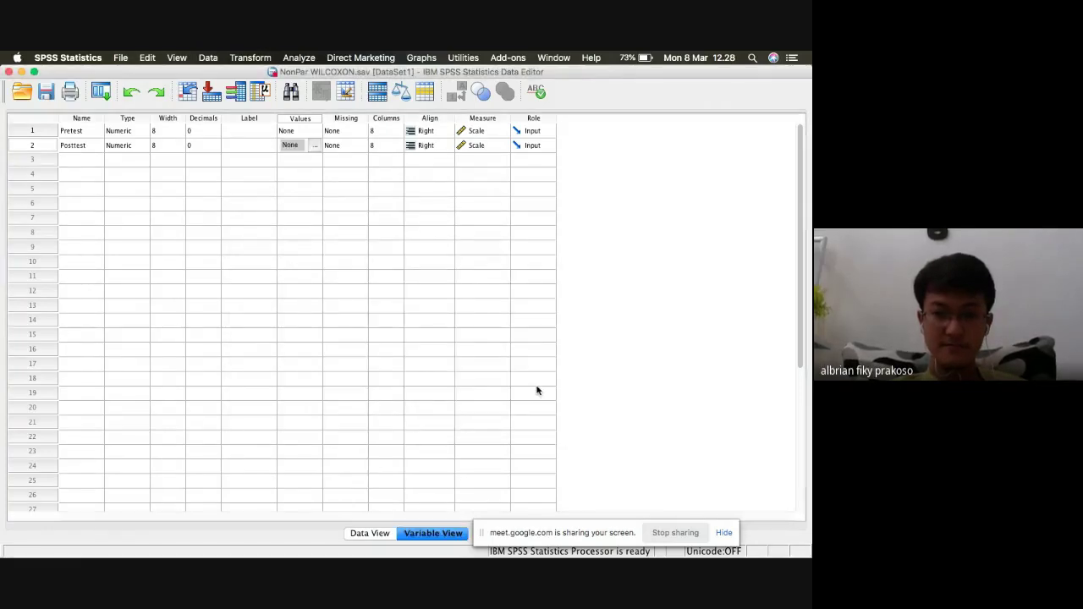
{"action": "double_click", "coordinate": [316, 173]}
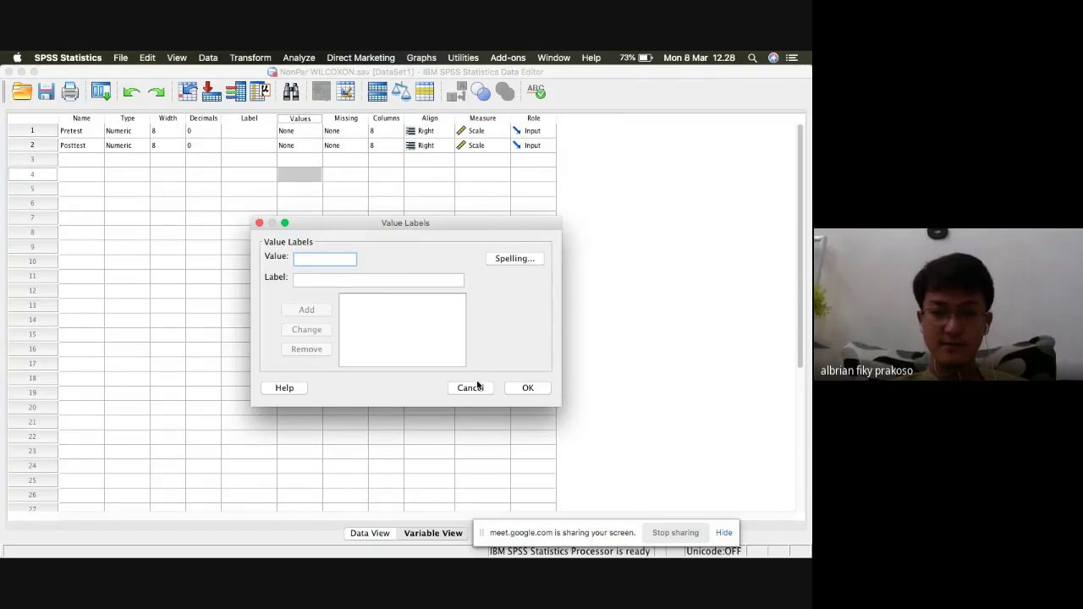
{"action": "left_click", "coordinate": [471, 387]}
Check the measurement level choices for Pretest, keeping Scale, and review the variable definitions alongside the score data
{"action": "right_click", "coordinate": [487, 134]}
{"action": "left_click", "coordinate": [486, 134]}
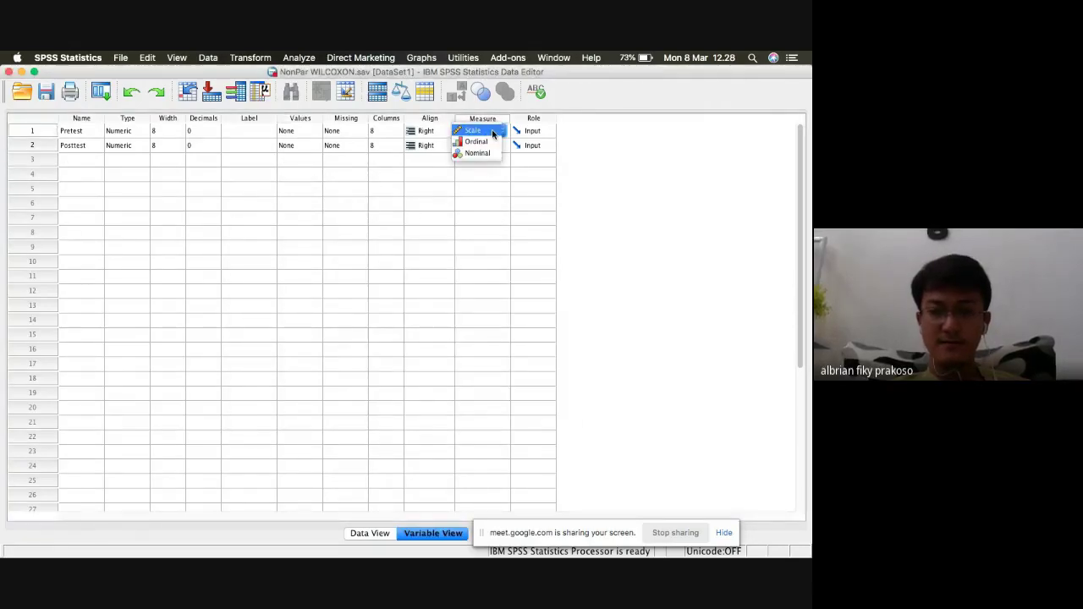
{"action": "left_click", "coordinate": [486, 142]}
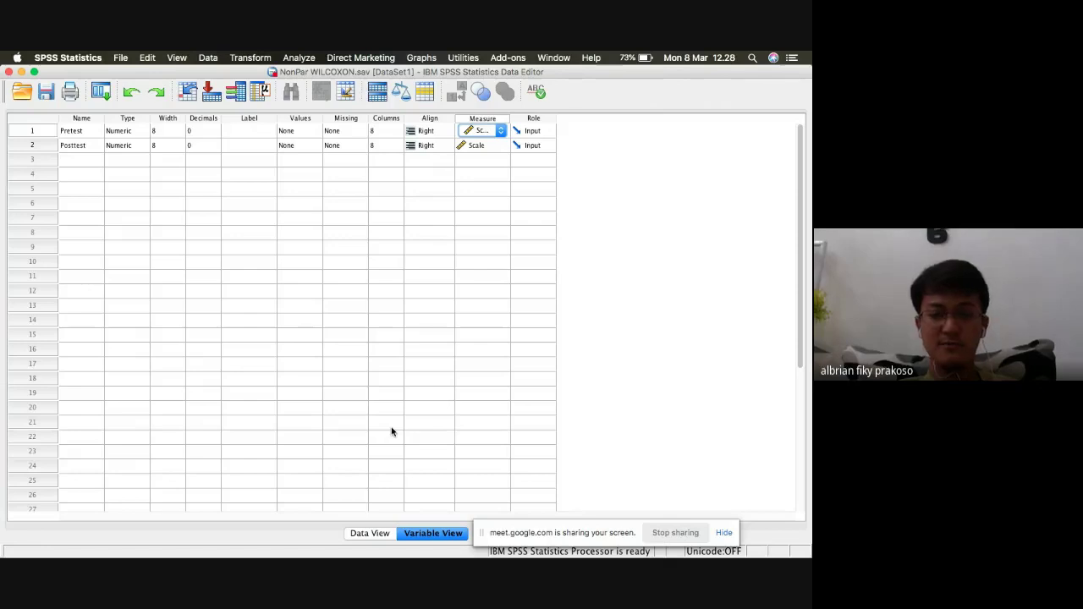
{"action": "left_click", "coordinate": [366, 534]}
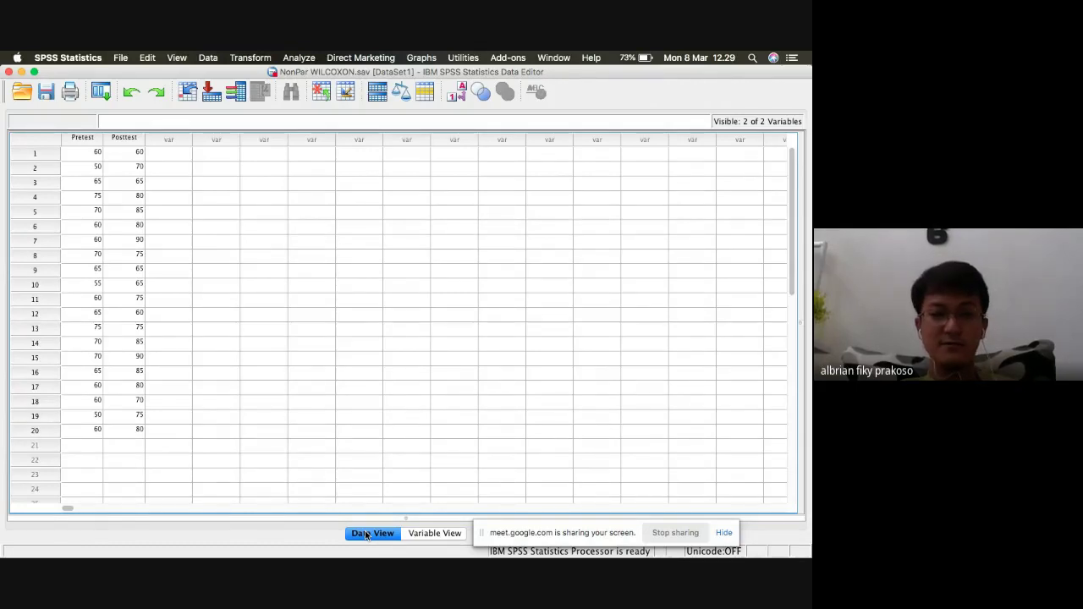
{"action": "left_click", "coordinate": [429, 534]}
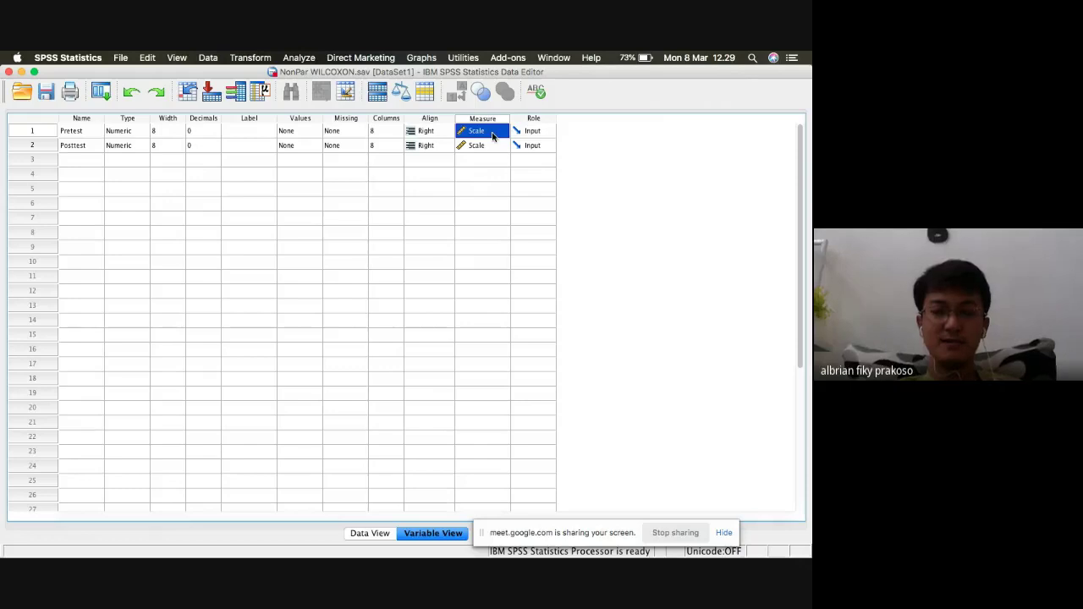
{"action": "left_click", "coordinate": [372, 534]}
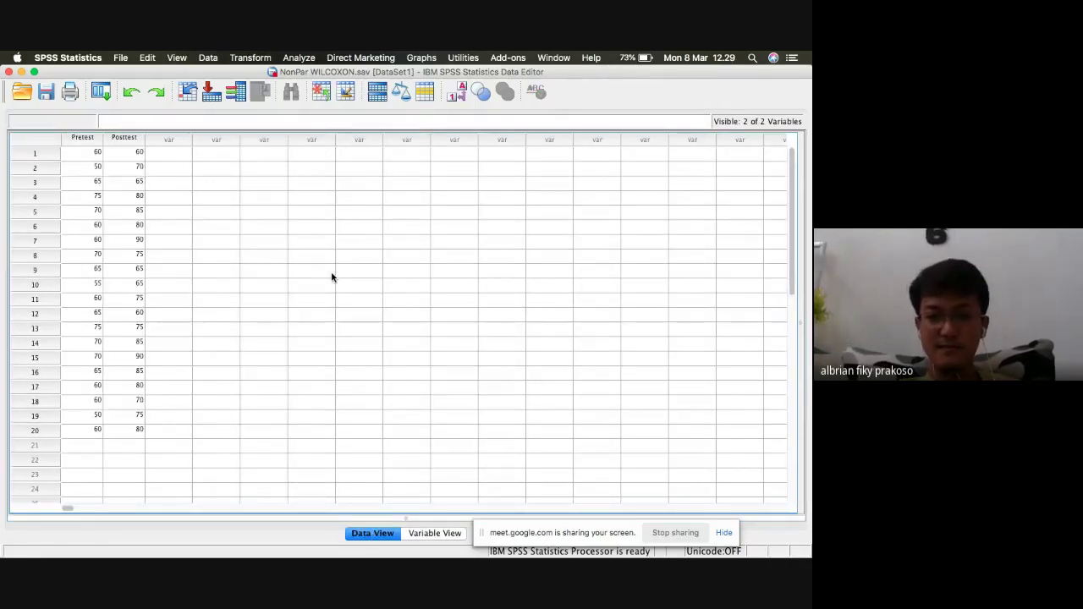
Set up a legacy two-related-samples nonparametric test with Pretest as Variable1 and Posttest as Variable2, keeping Wilcoxon as the test type
{"action": "left_click", "coordinate": [305, 58]}
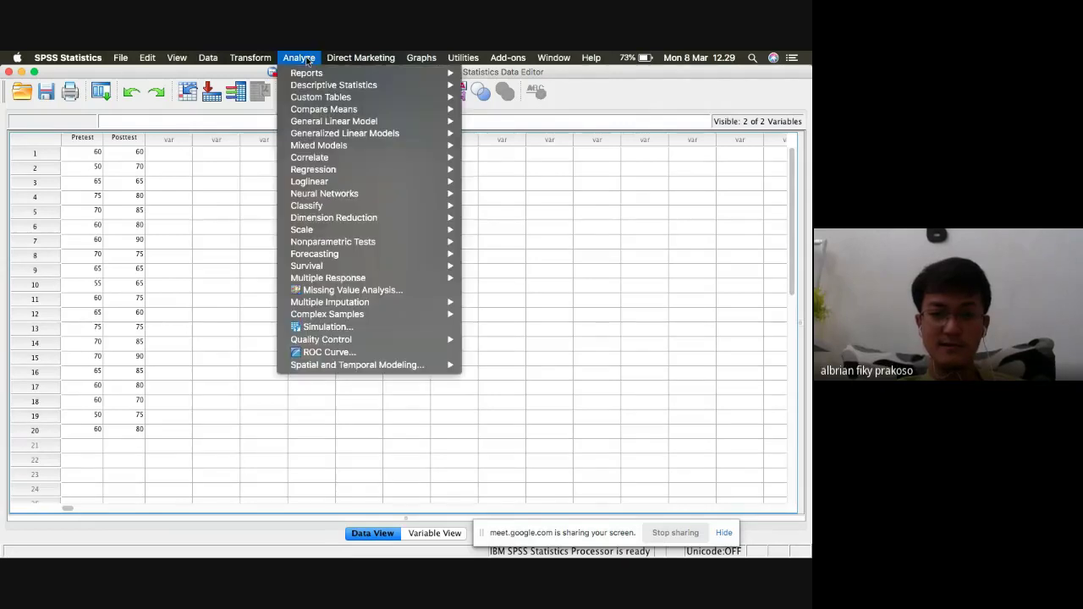
{"action": "mouse_move", "coordinate": [405, 244]}
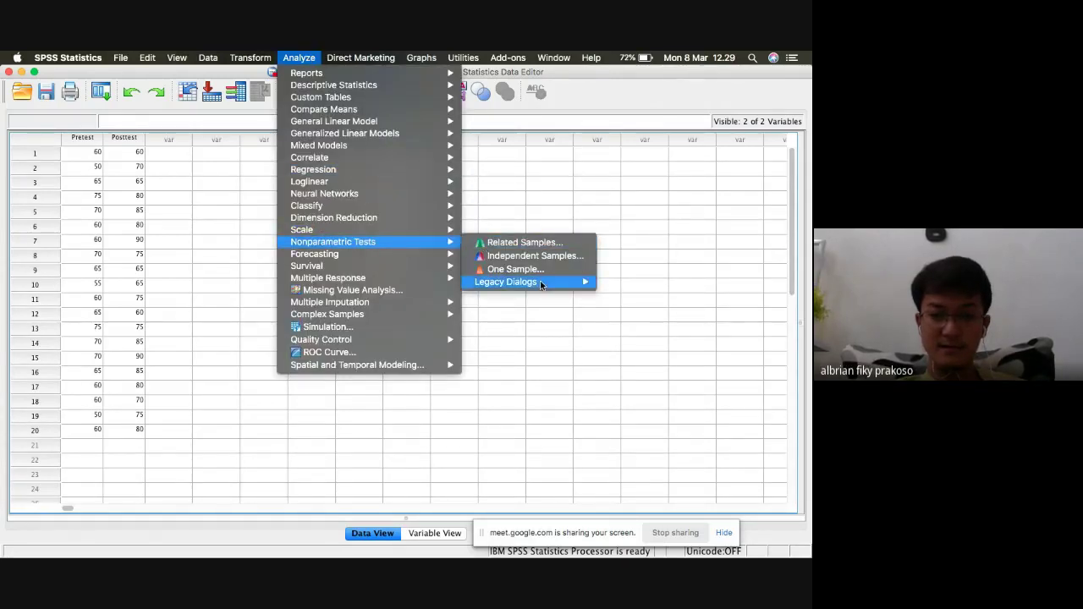
{"action": "mouse_move", "coordinate": [541, 285]}
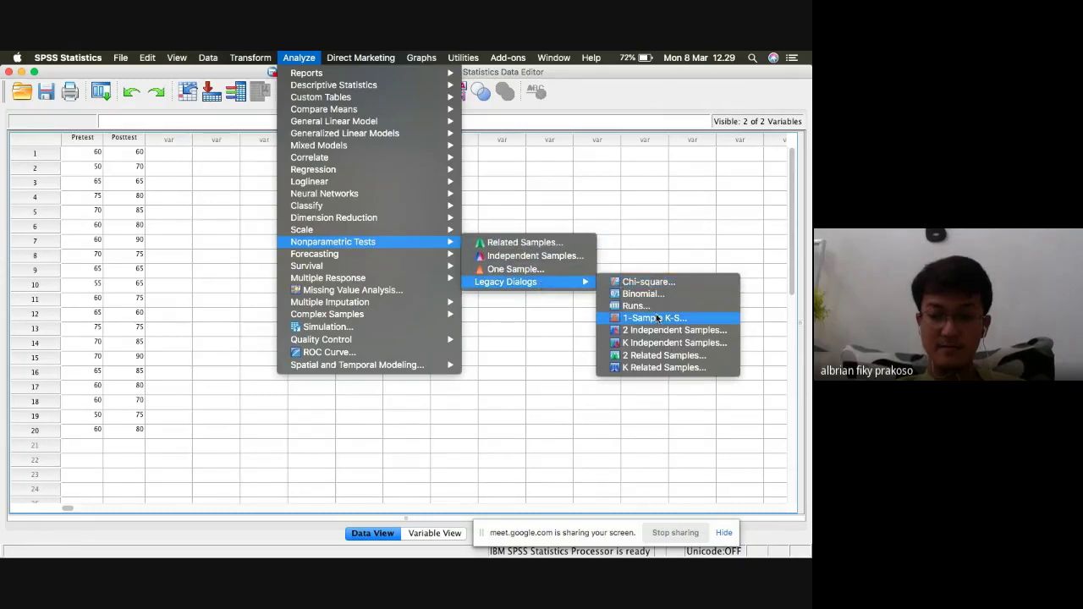
{"action": "left_click", "coordinate": [717, 362]}
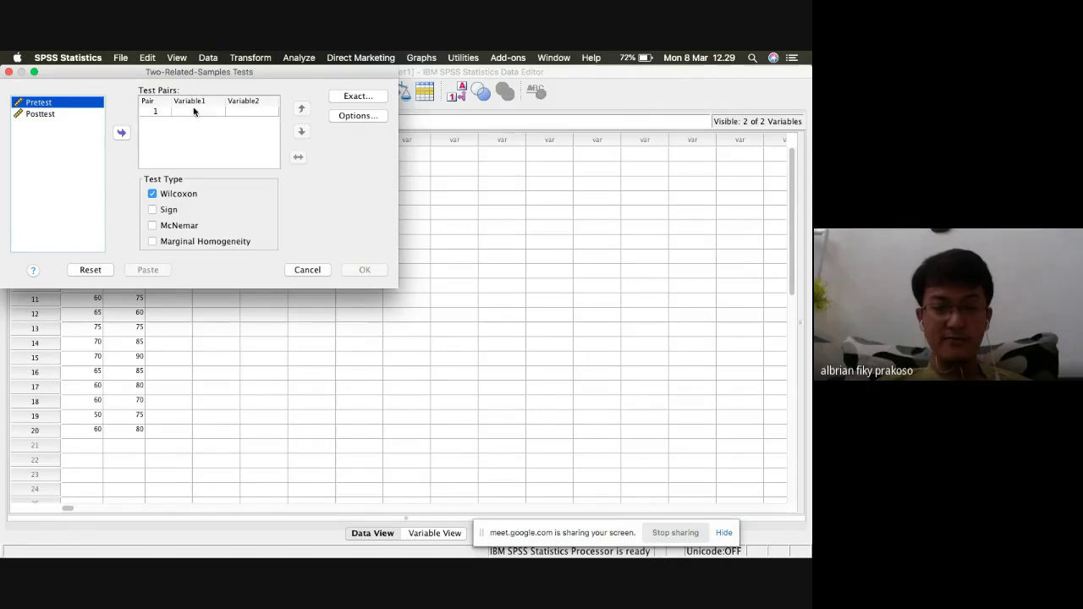
{"action": "left_click", "coordinate": [48, 115]}
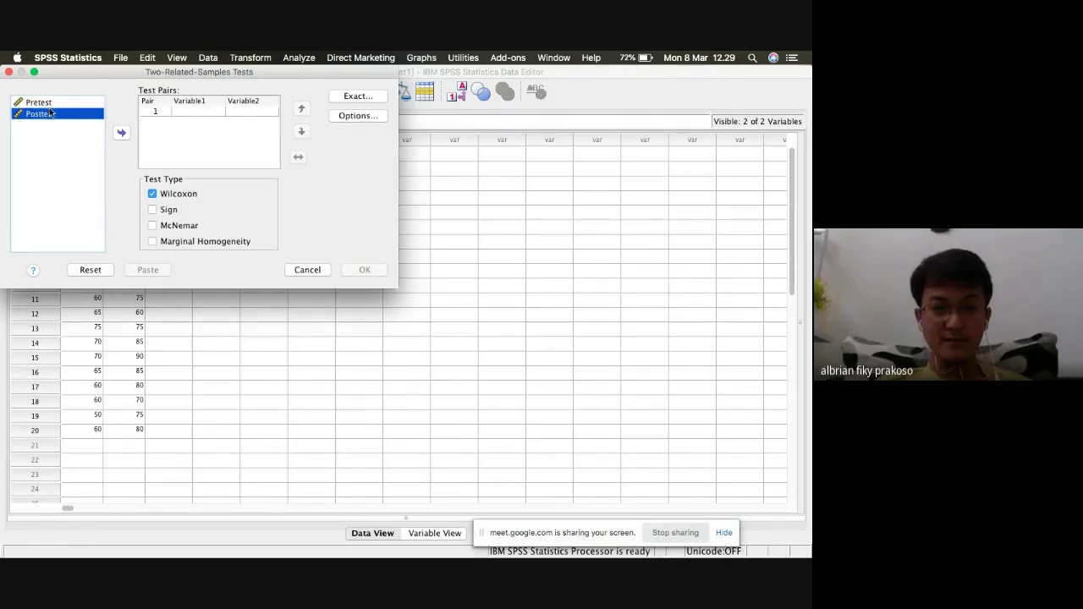
{"action": "left_click", "coordinate": [46, 104]}
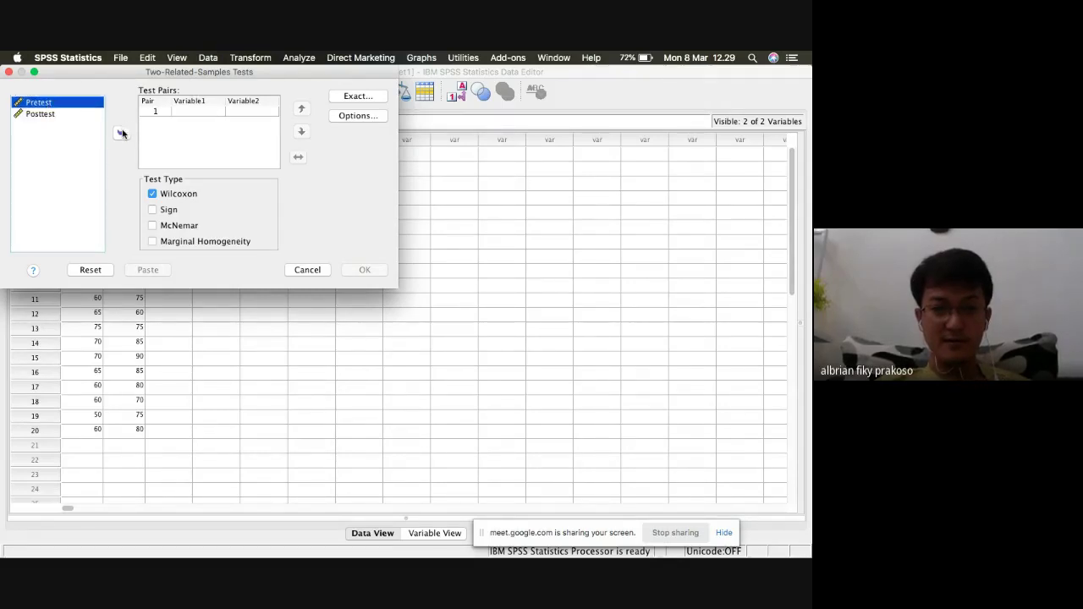
{"action": "left_click", "coordinate": [121, 133]}
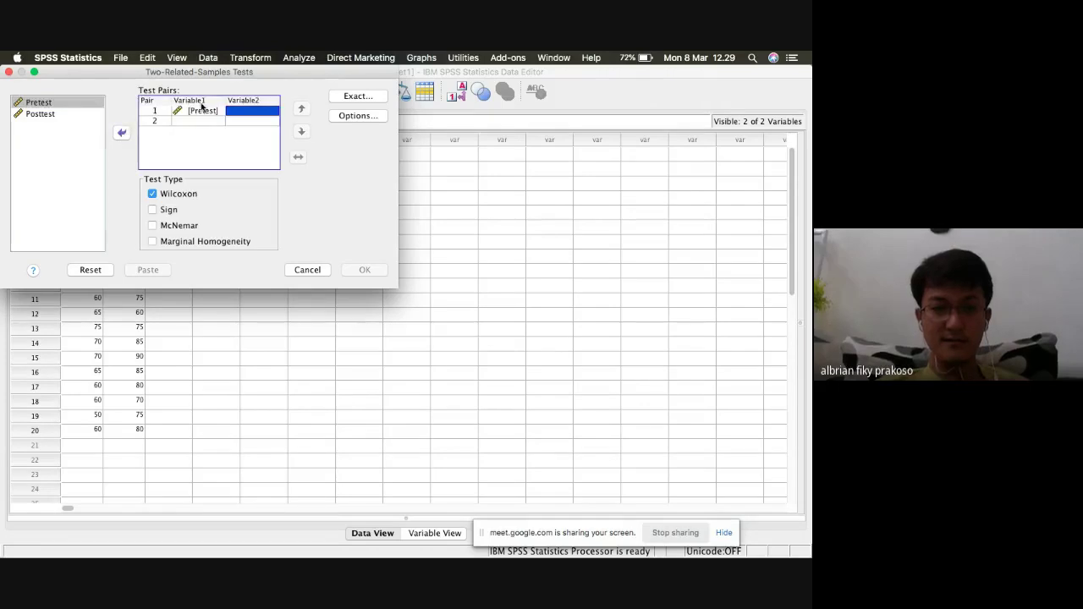
{"action": "left_click", "coordinate": [49, 115]}
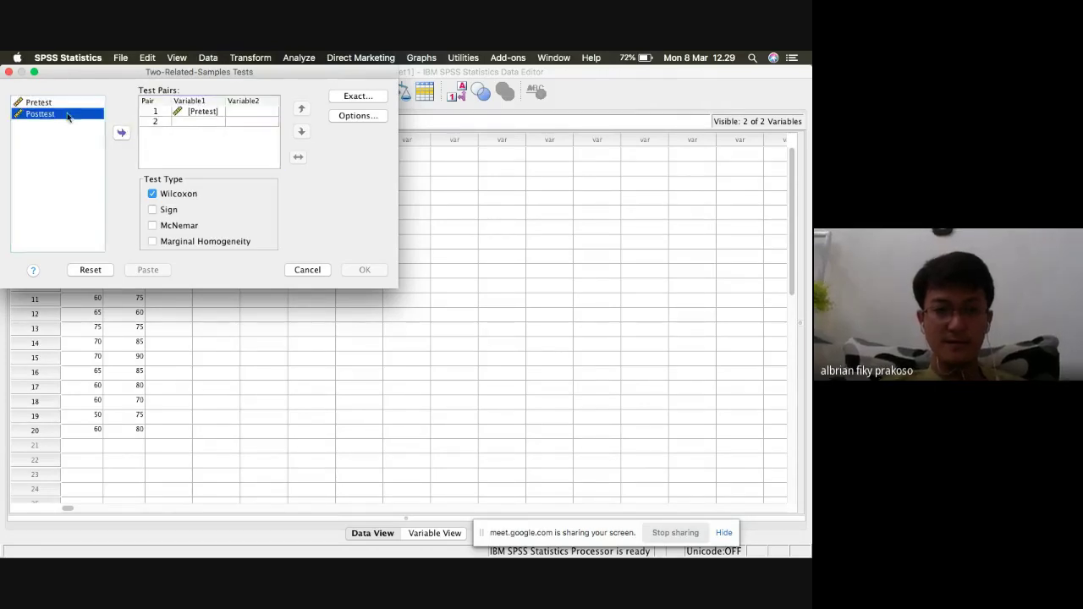
{"action": "left_click", "coordinate": [121, 133]}
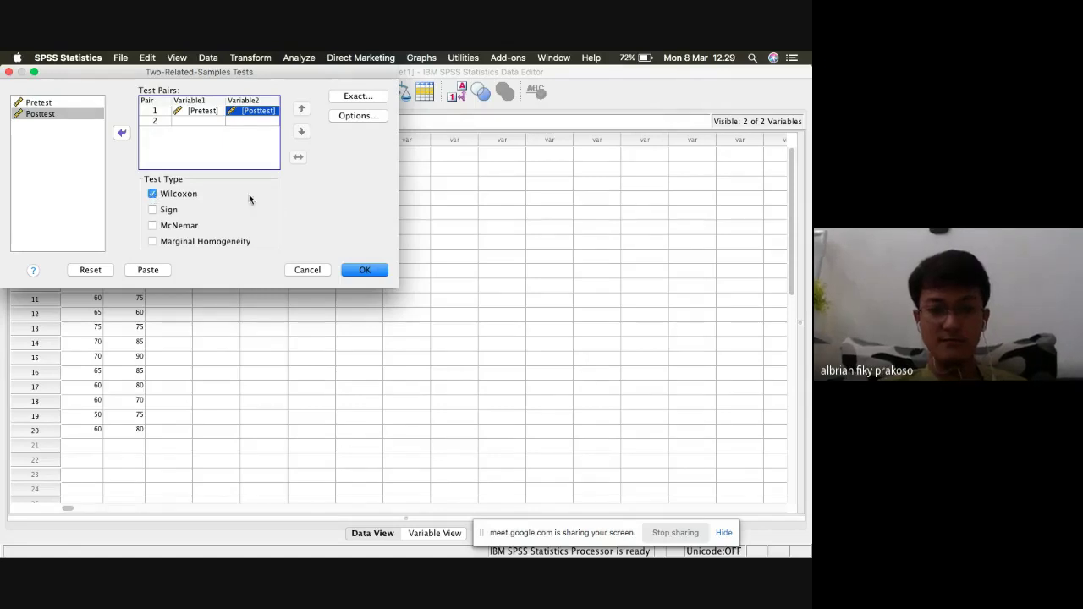
Run the Wilcoxon test on the pair and inspect the Test Statistics and Ranks tables in the output
{"action": "left_click", "coordinate": [364, 270]}
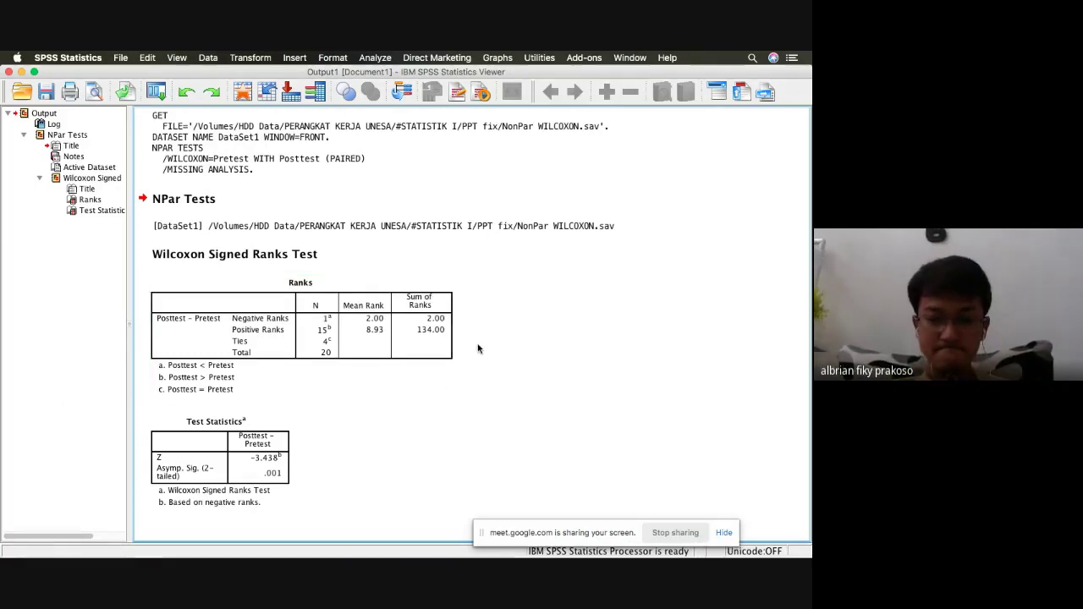
{"action": "left_click", "coordinate": [410, 326]}
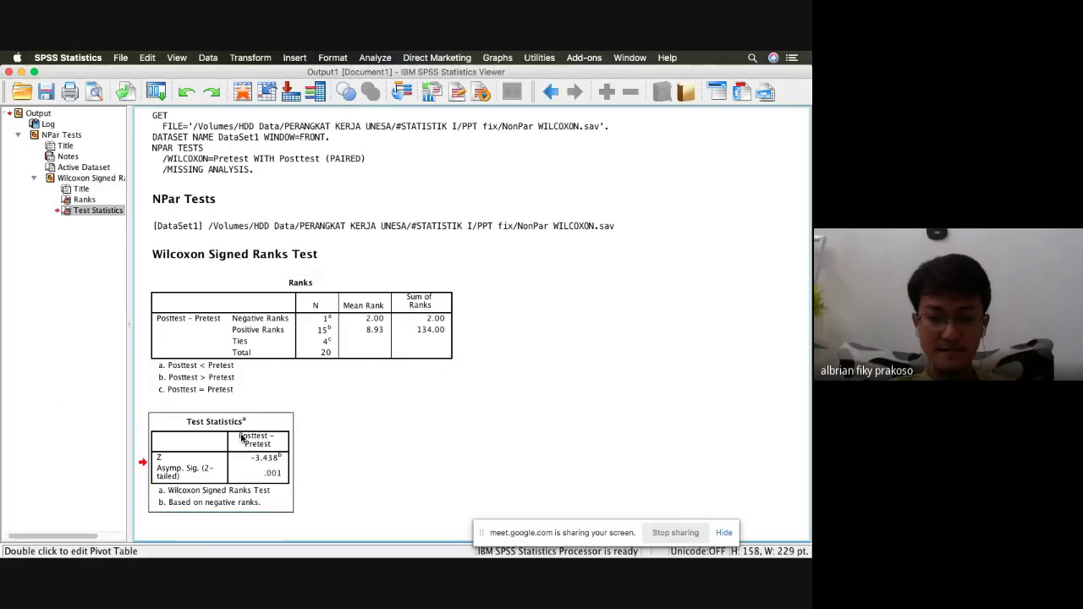
{"action": "left_click", "coordinate": [345, 336]}
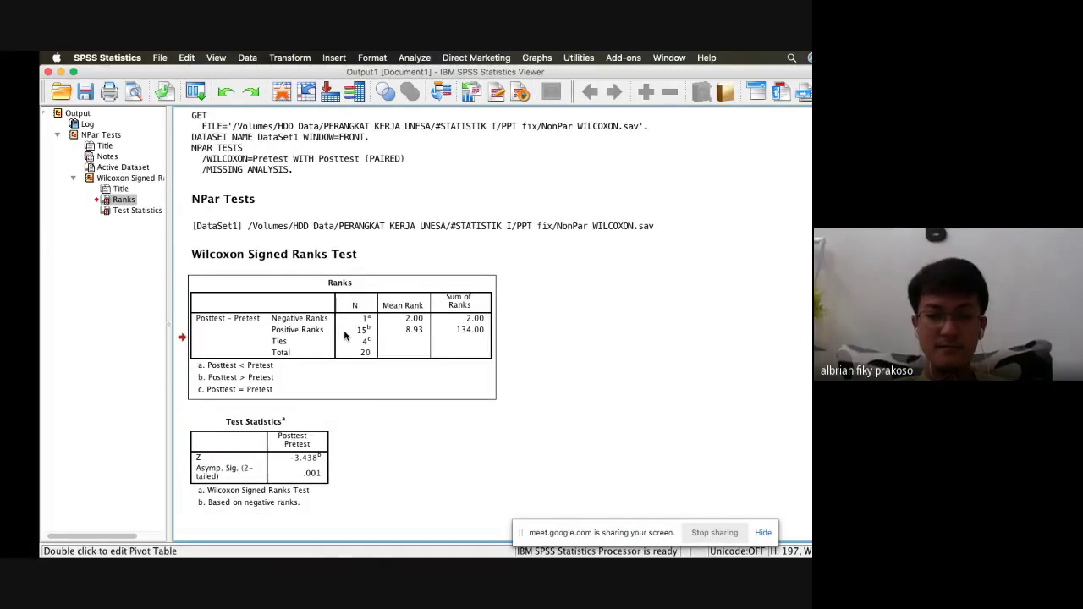
Switch to the PowerPoint presentation showing the Wilcoxon exercise slide with the pre-test and post-test scores
{"action": "key", "text": "ctrl+Right"}
{"action": "key", "text": "ctrl+Right"}
{"action": "key", "text": "ctrl+Right"}
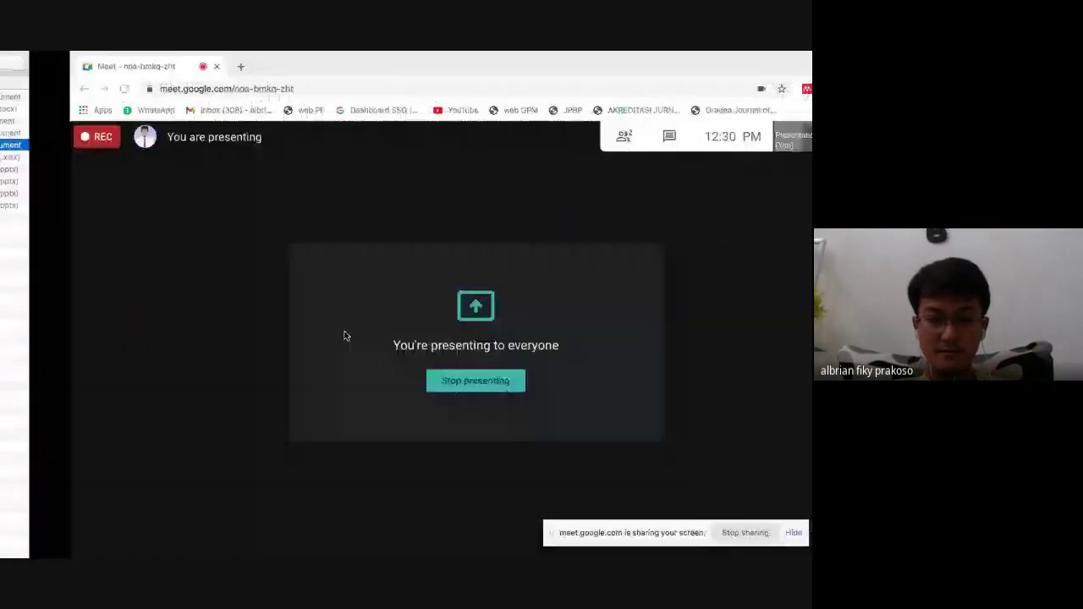
{"action": "key", "text": "ctrl+Left"}
{"action": "key", "text": "ctrl+Left"}
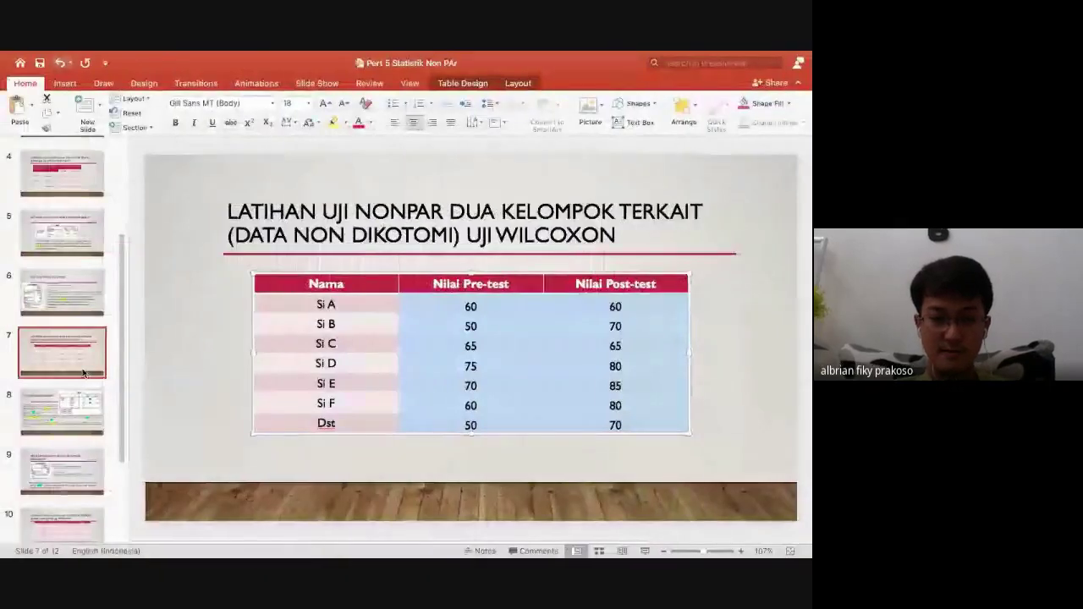